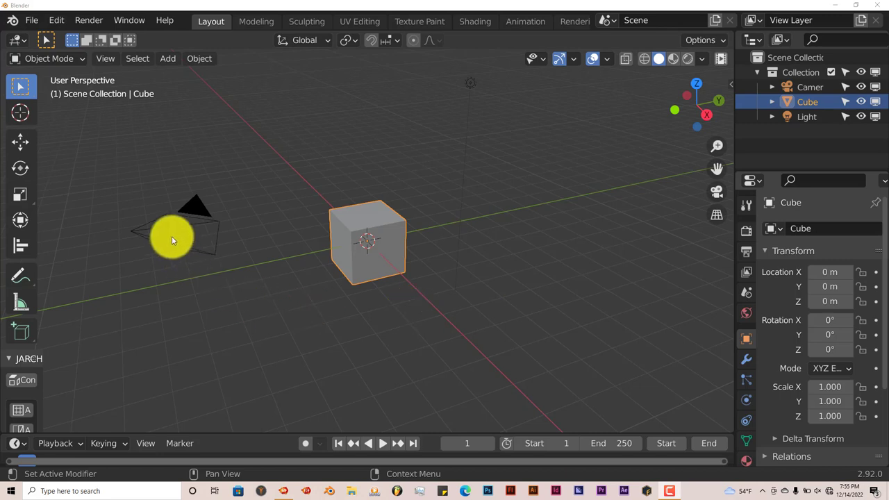
Search the add-on preferences for 'flar' to find the Flares Wizard add-on
click(56, 20)
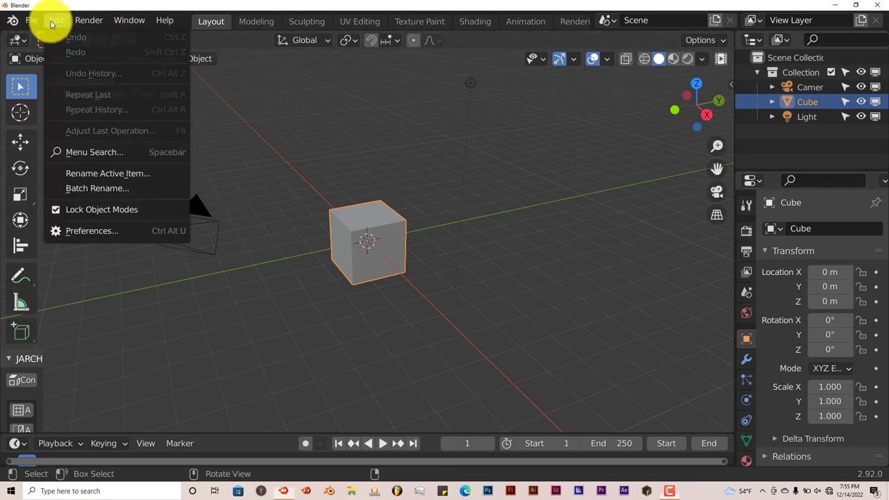
click(84, 230)
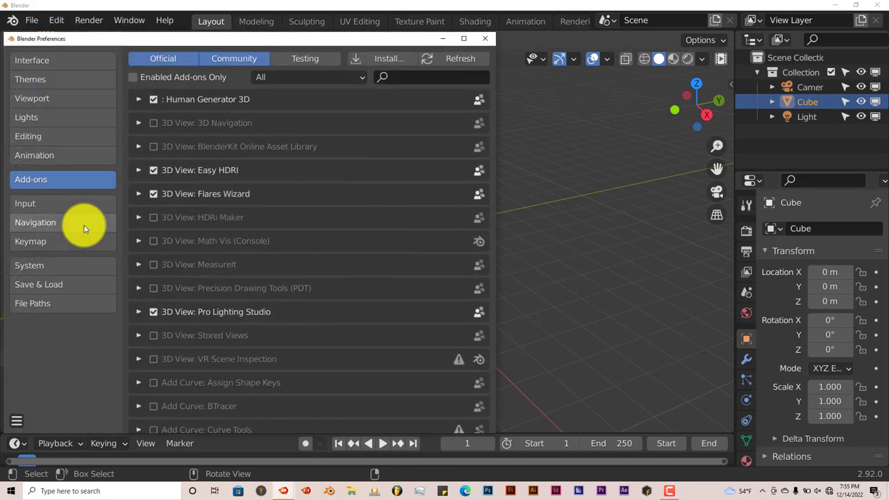
click(378, 60)
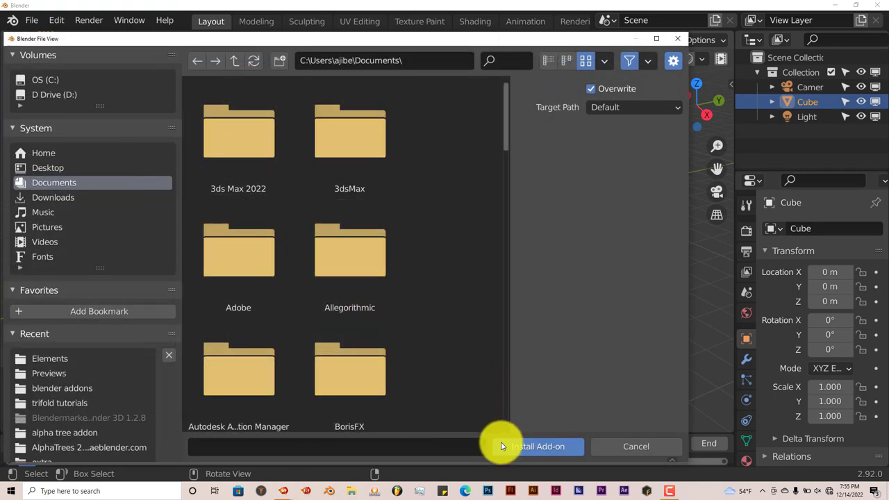
click(681, 39)
click(420, 81)
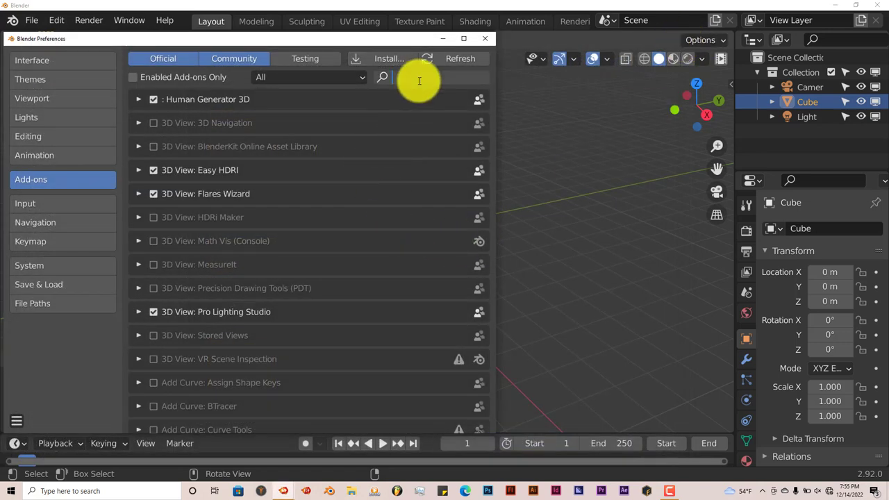
text(f)
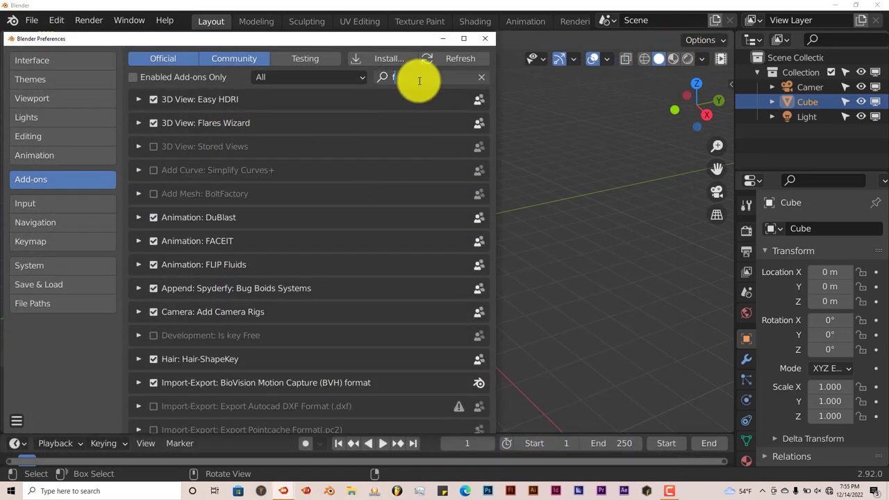
text(lar)
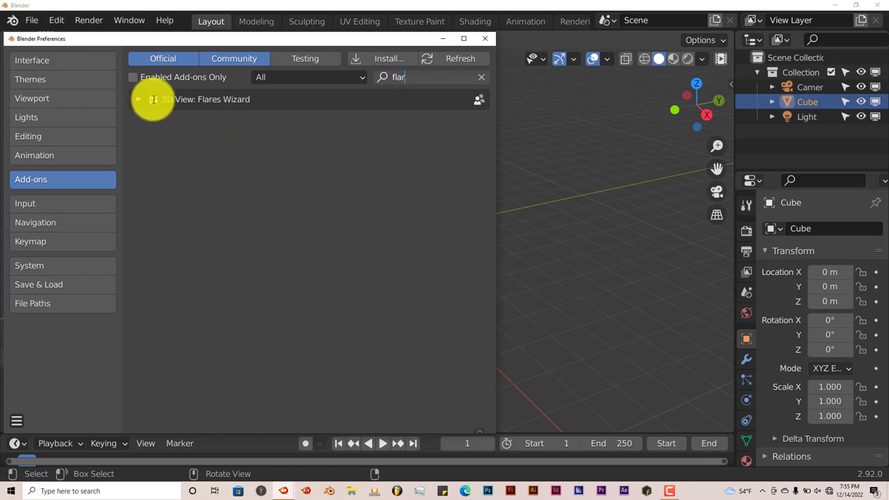
click(484, 38)
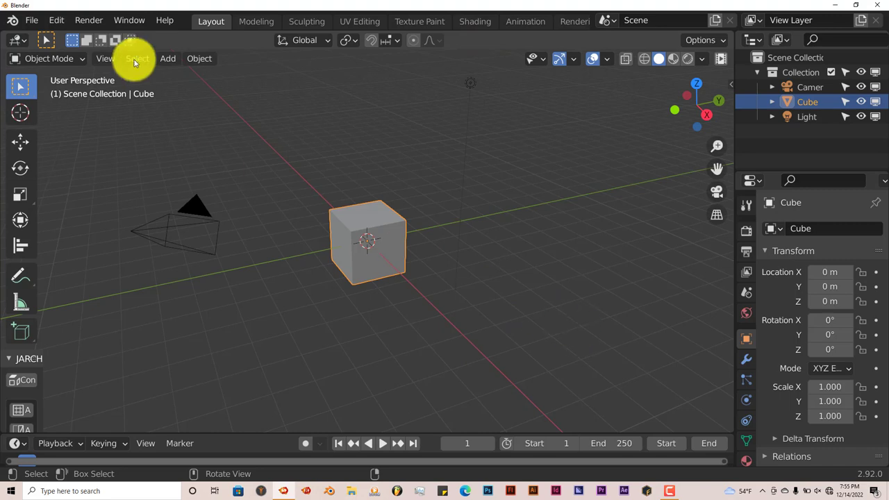
Check the Flares Wizard add-on details, then reveal the Lens Flares sidebar tab
click(62, 20)
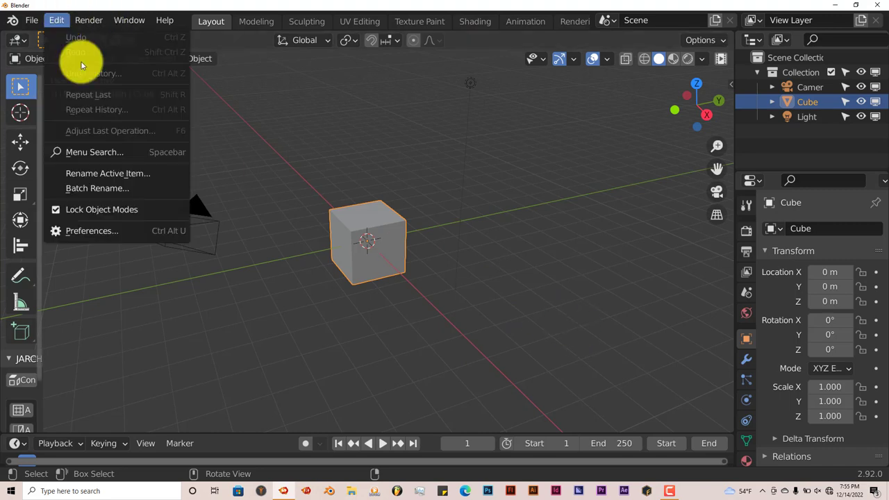
click(99, 232)
click(140, 108)
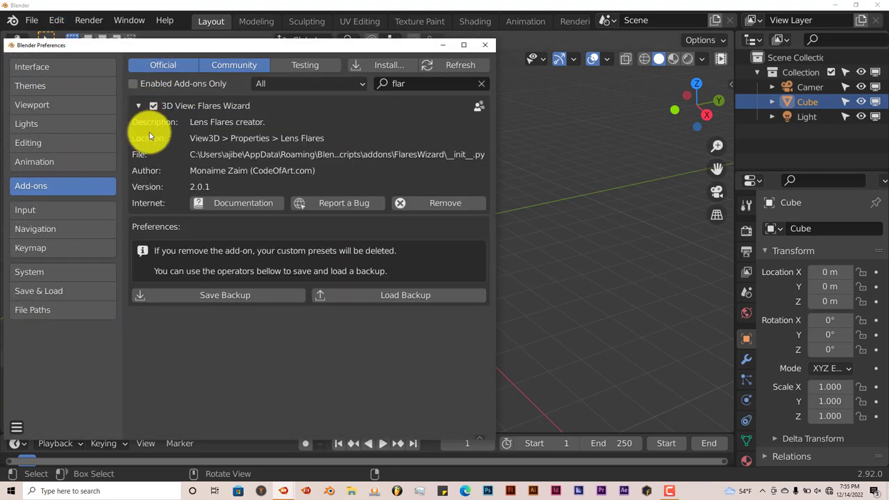
click(484, 46)
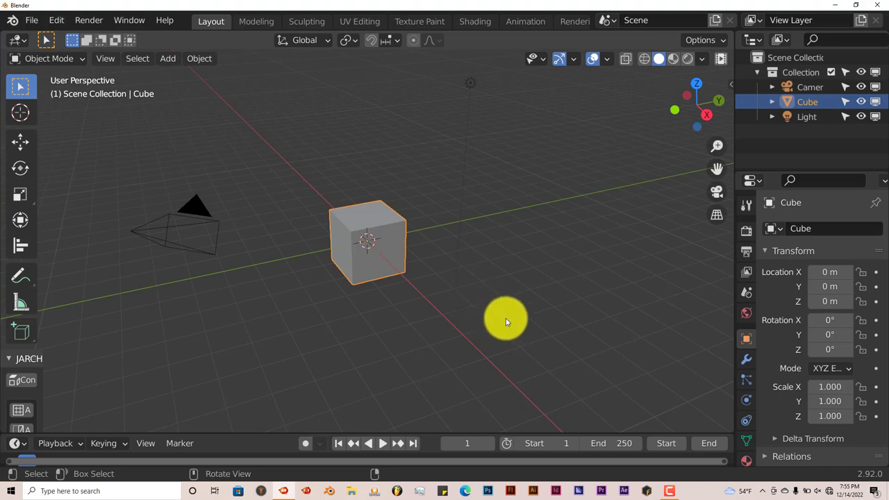
click(730, 83)
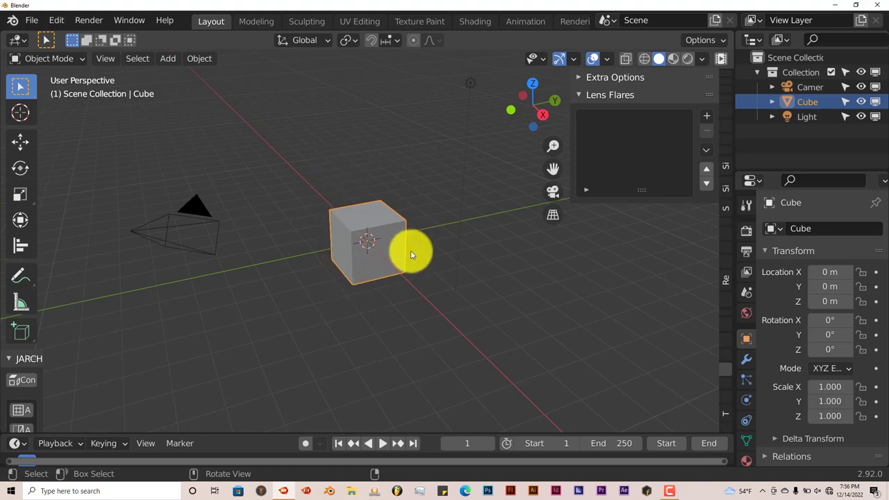
Deselect the cube and add the Sci_fi preset from the lens flare thumbnail grid
click(341, 204)
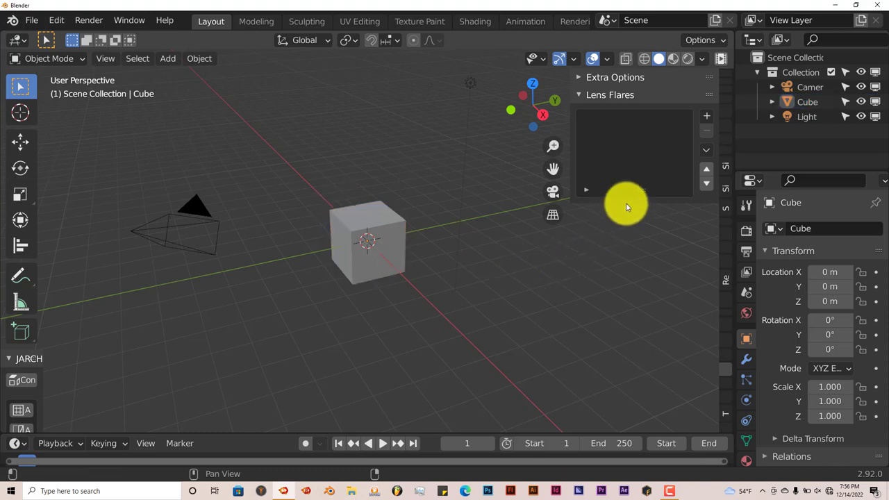
click(707, 116)
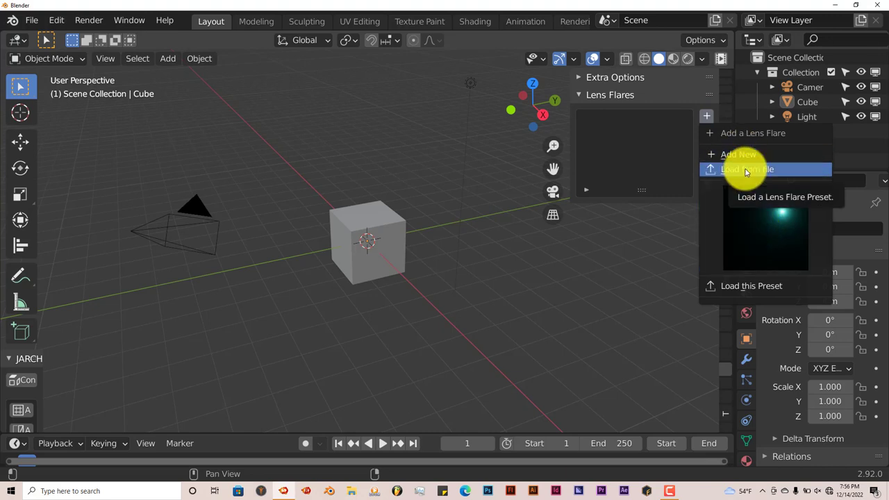
click(762, 234)
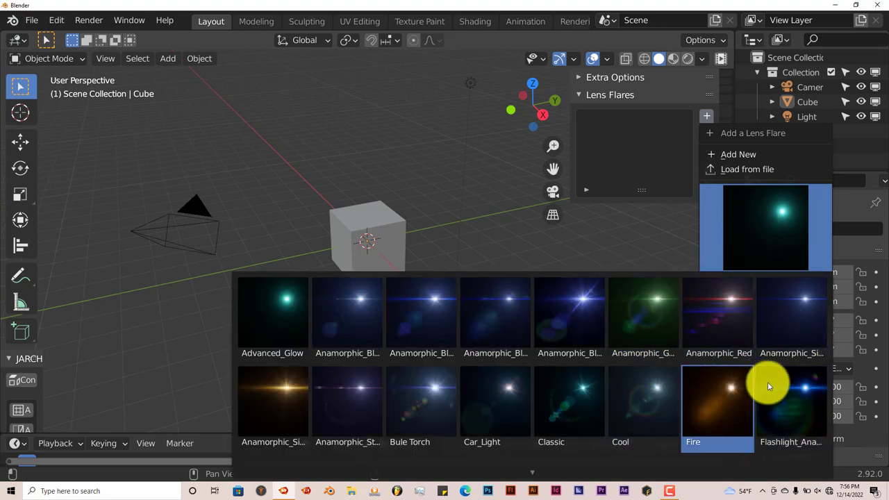
scroll(767, 382, down, 1)
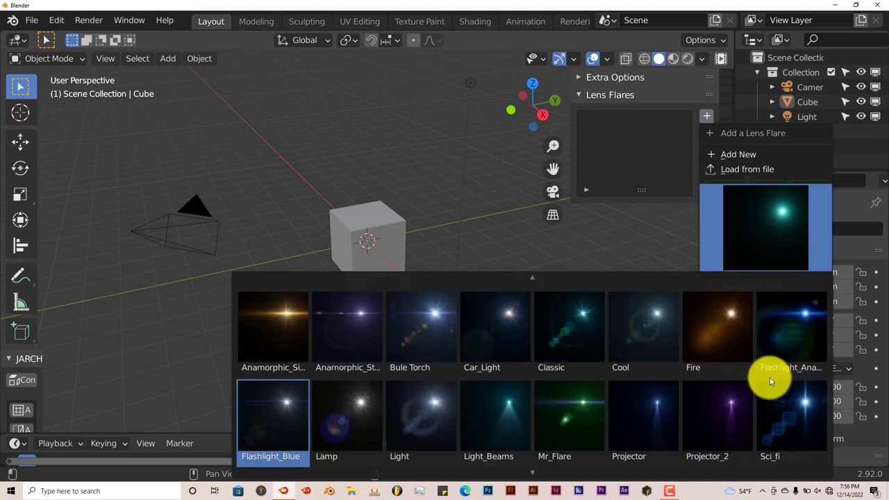
click(773, 400)
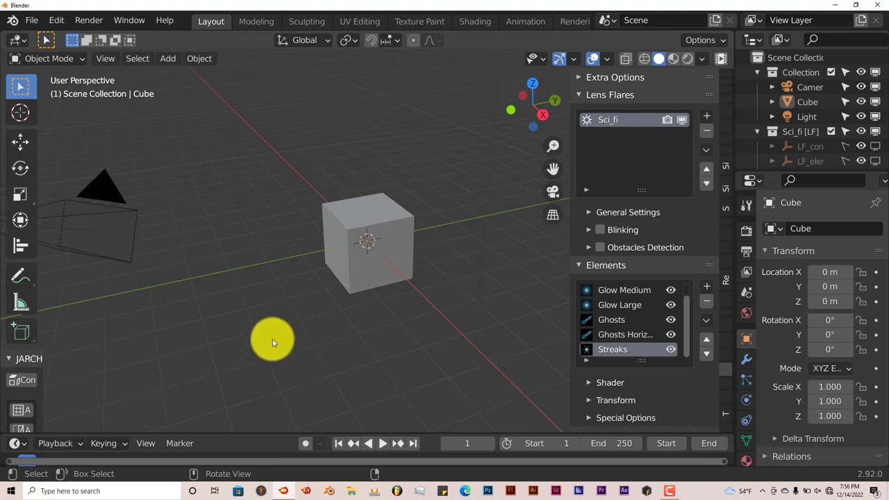
Orbit, zoom and pan the viewport to frame the camera and cube closely
middle_drag(260, 338, 280, 332)
scroll(285, 202, up, 2)
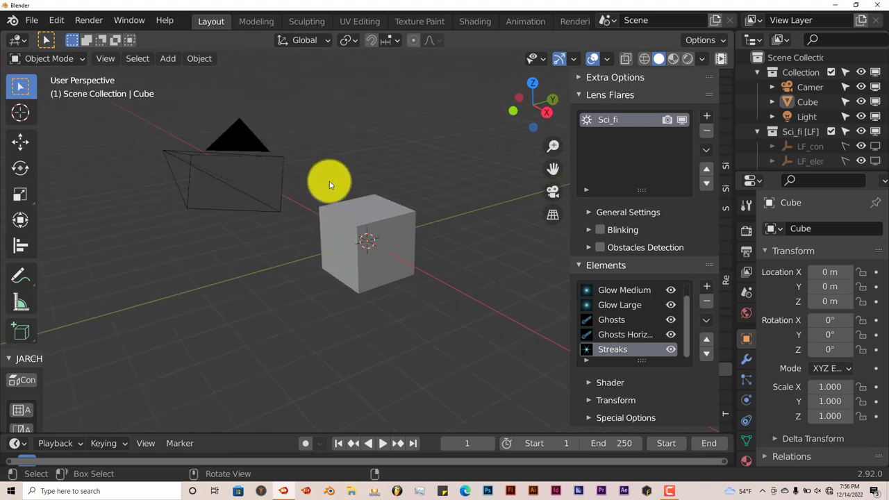
drag(554, 162, 516, 182)
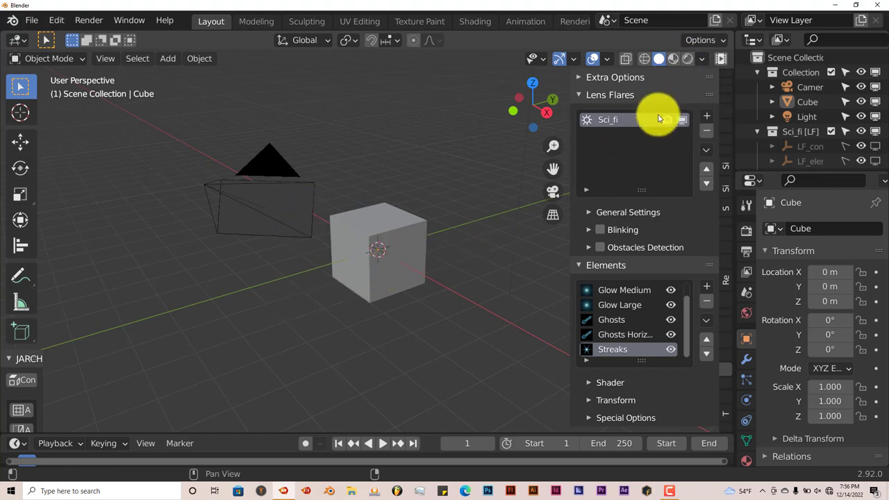
Switch to Rendered shading and orbit to see the blue Sci_fi flare at the camera
click(688, 60)
mouse_move(437, 248)
middle_down()
mouse_move(338, 272)
mouse_move(344, 276)
mouse_move(324, 248)
mouse_move(319, 257)
middle_up()
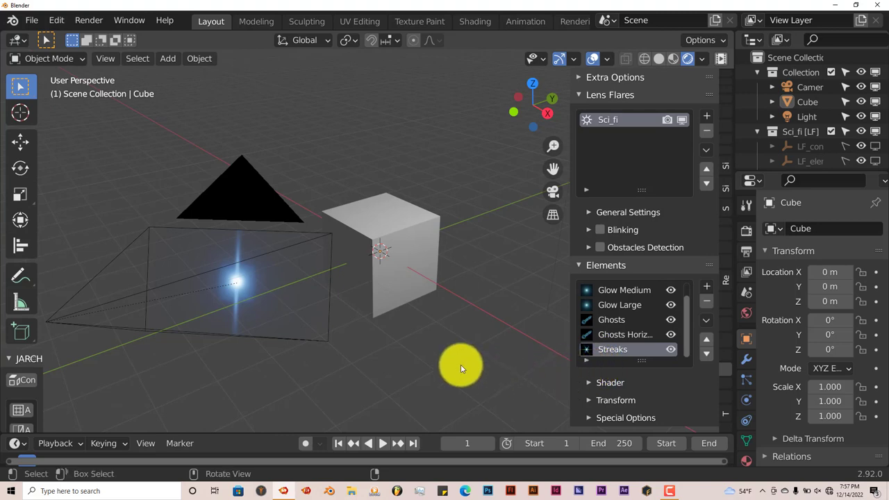
middle_drag(404, 353, 382, 369)
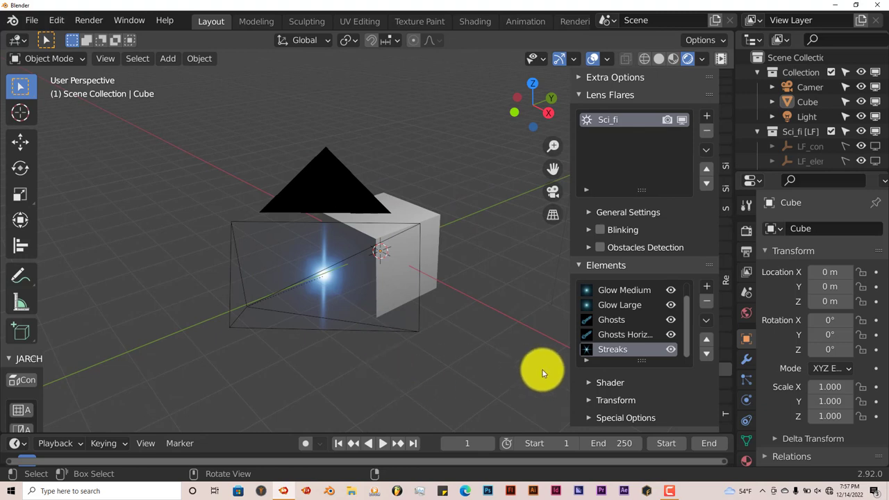
scroll(599, 299, up, 1)
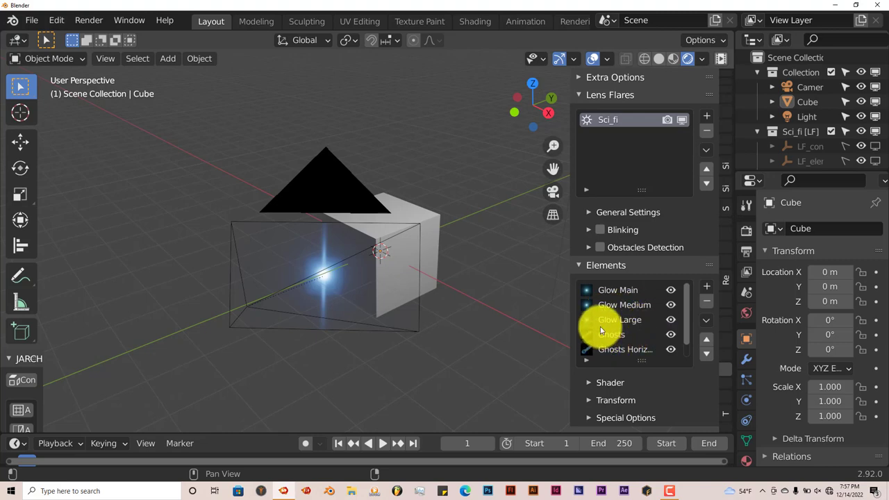
Select the Glow Main element and inspect its shader and transform settings
click(628, 289)
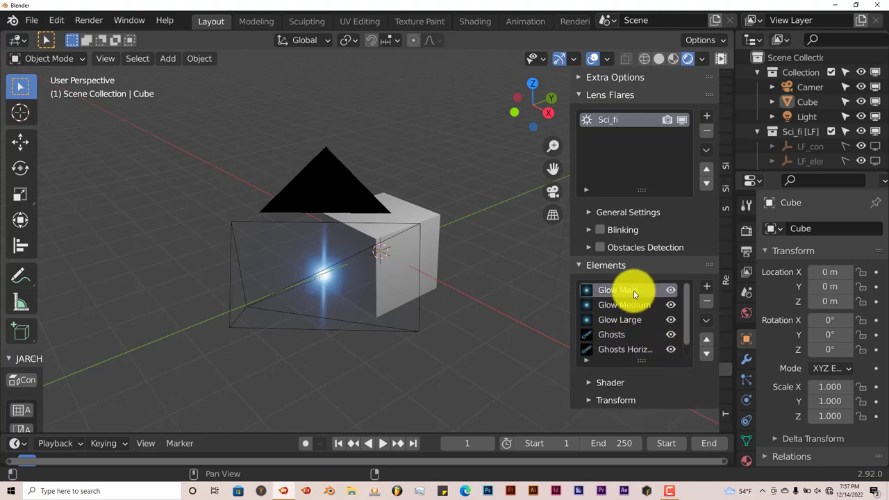
click(588, 382)
scroll(664, 379, down, 3)
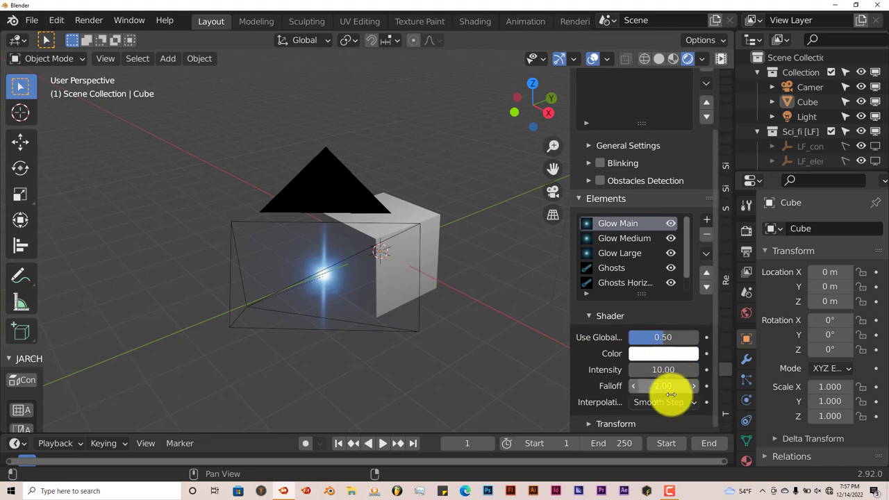
click(587, 423)
scroll(613, 402, down, 5)
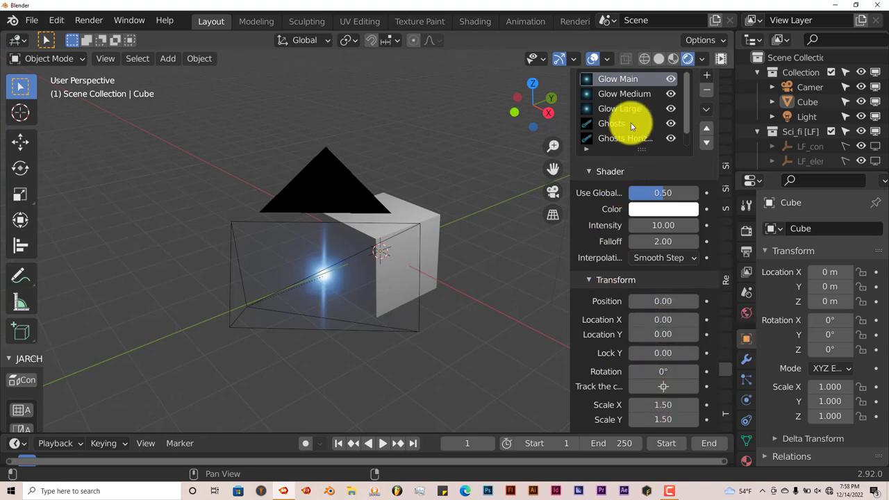
Test hiding Glow Main and Glow Medium, then remove Glow Main from the flare
click(671, 79)
click(671, 80)
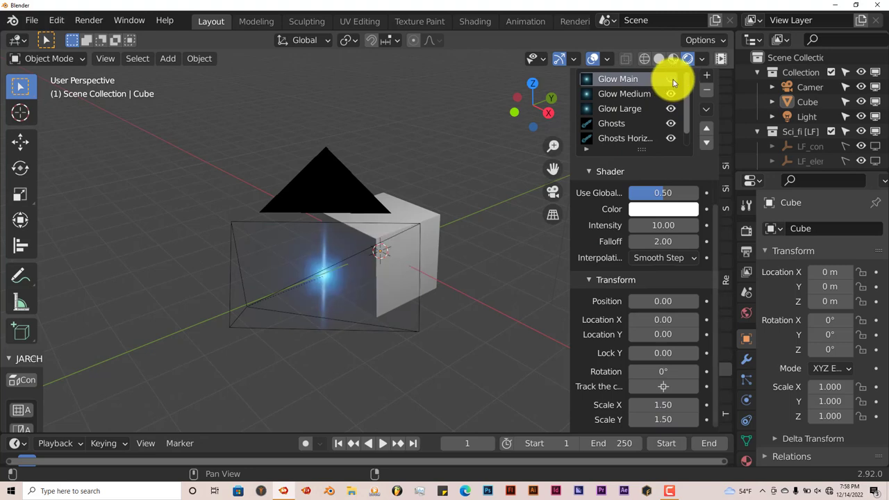
click(671, 93)
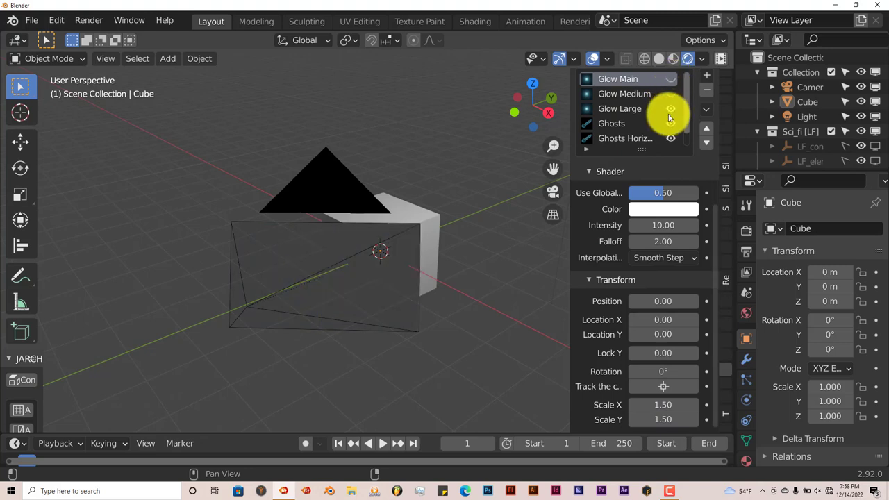
click(671, 94)
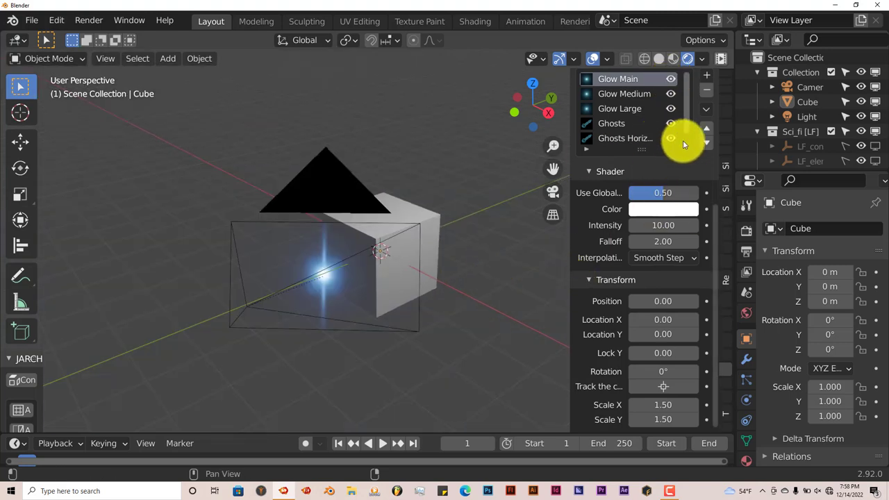
click(707, 90)
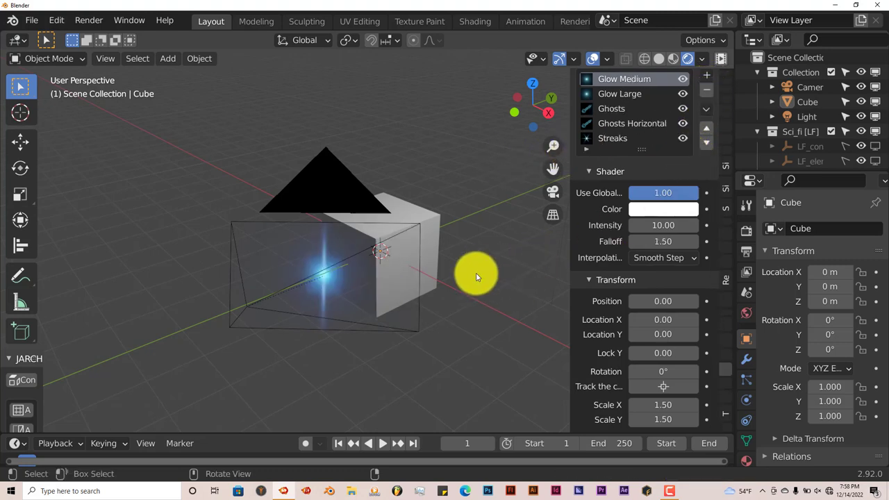
scroll(699, 122, up, 2)
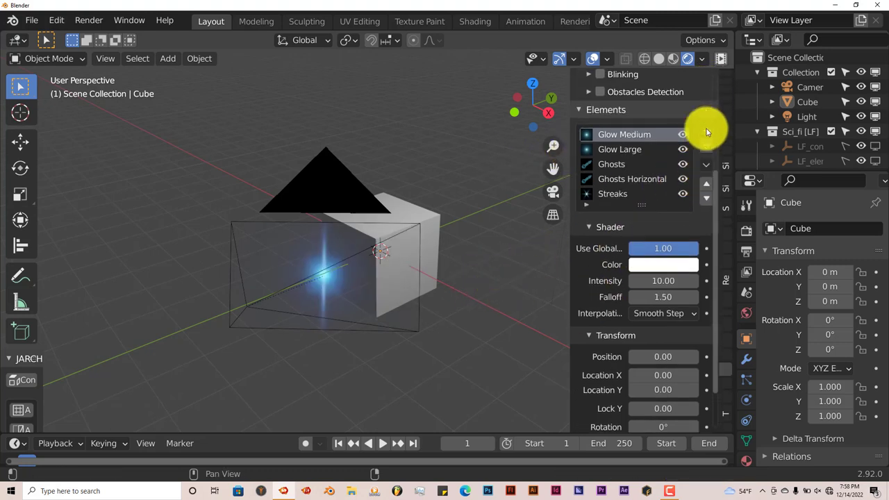
scroll(695, 177, up, 2)
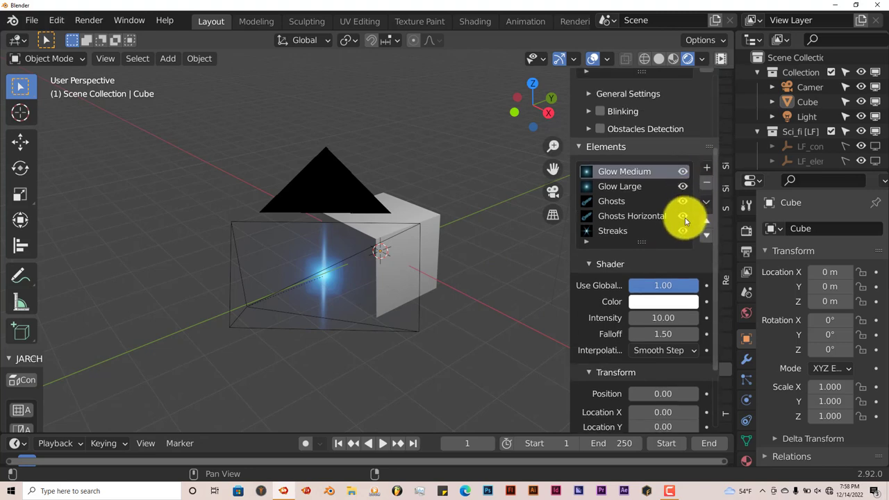
scroll(686, 216, up, 4)
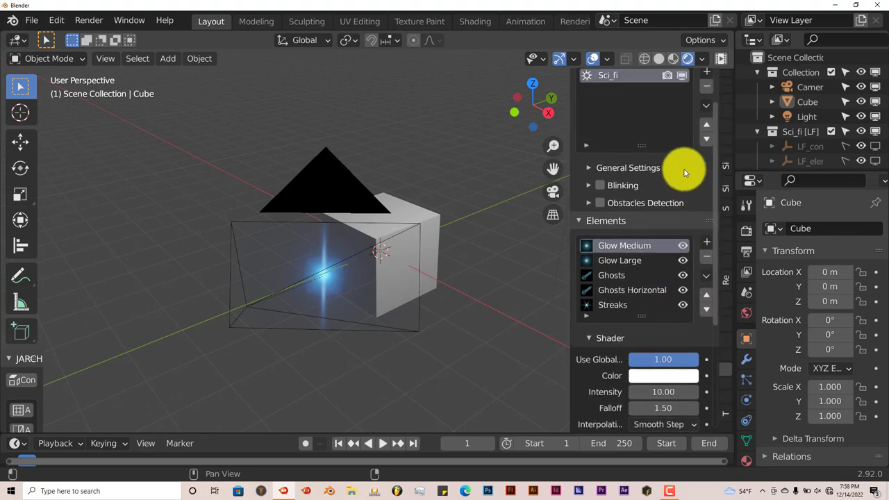
scroll(681, 175, up, 2)
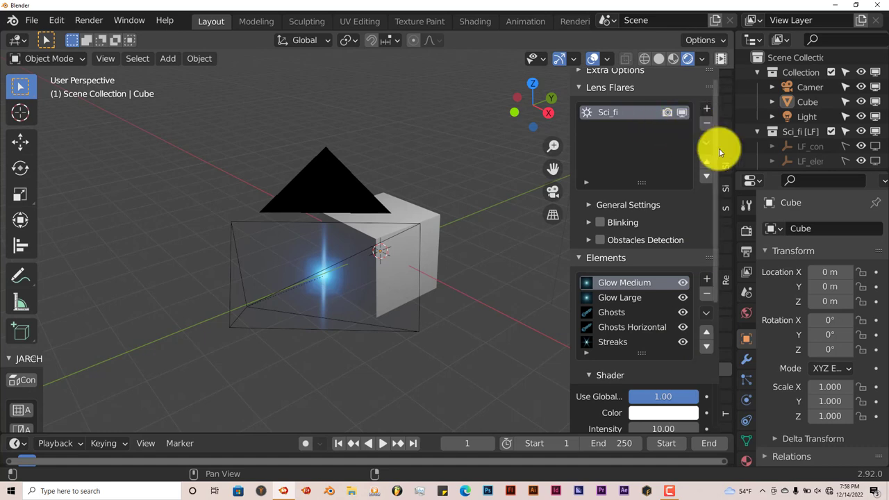
Remove the Sci_fi flare from the Lens Flares list and view the add-flare options
click(709, 128)
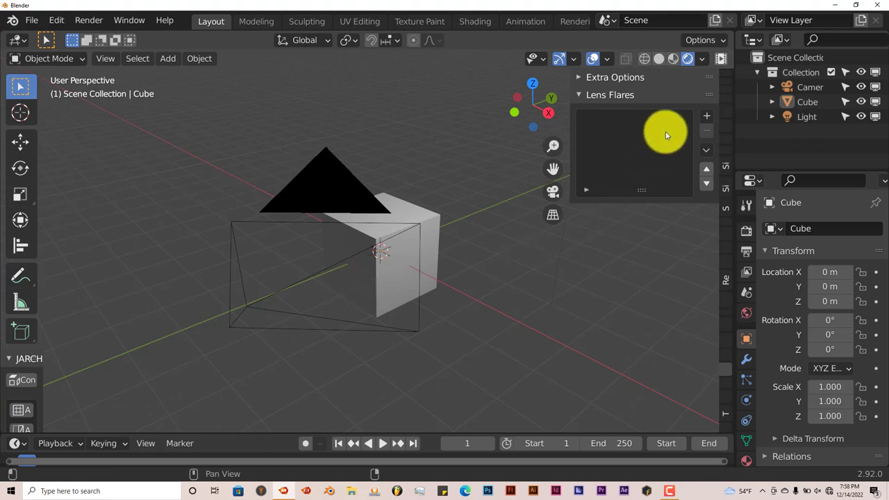
click(707, 117)
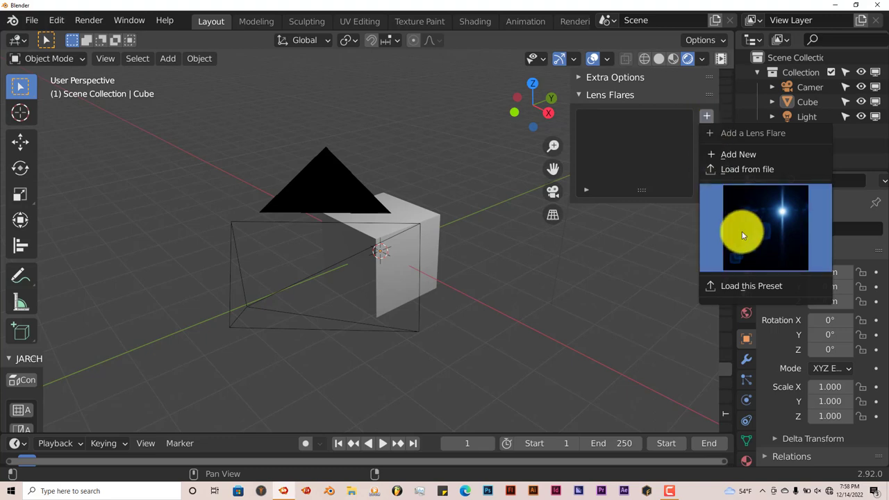
click(707, 119)
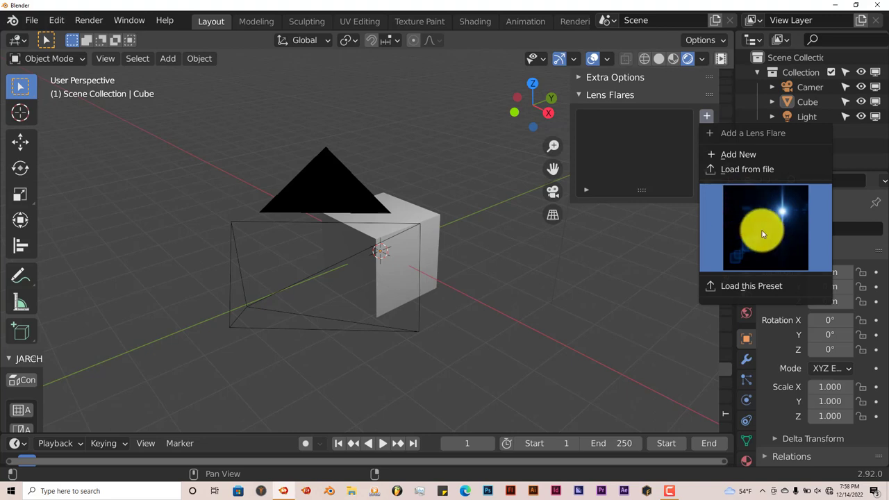
Expand Extra Options and Quick Load & Preview, then browse presets at Tiny thumbnail size
click(579, 78)
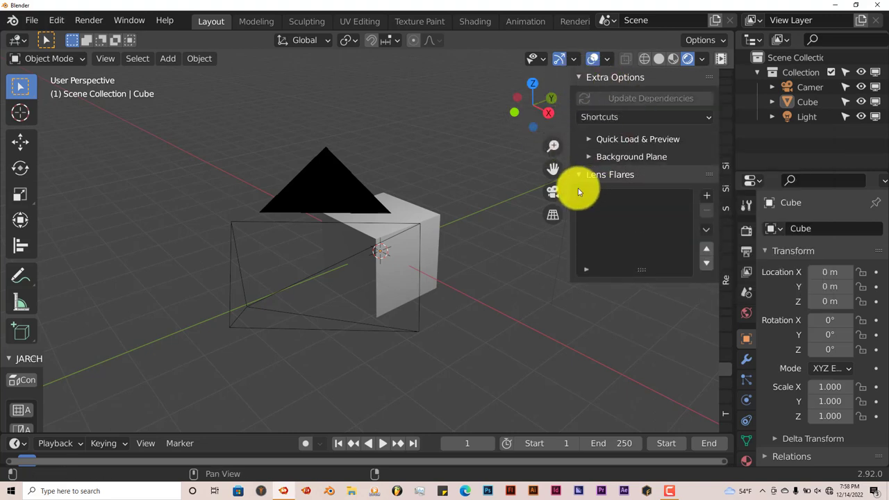
click(587, 139)
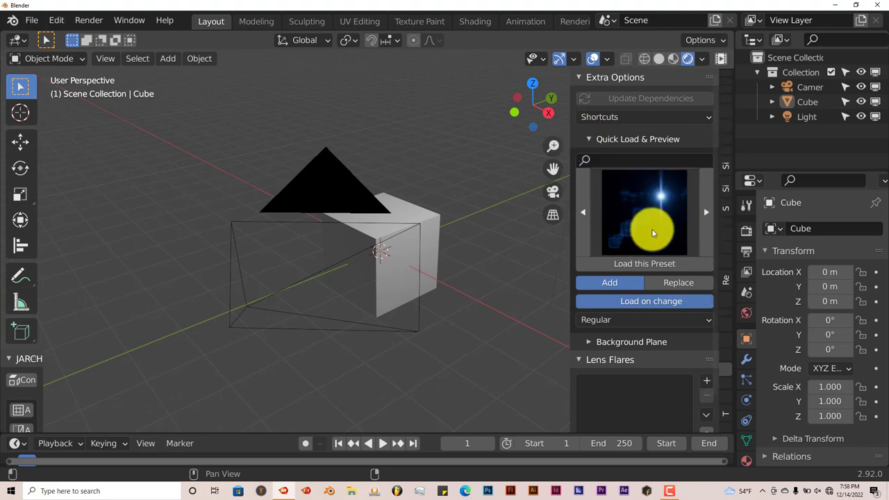
click(611, 321)
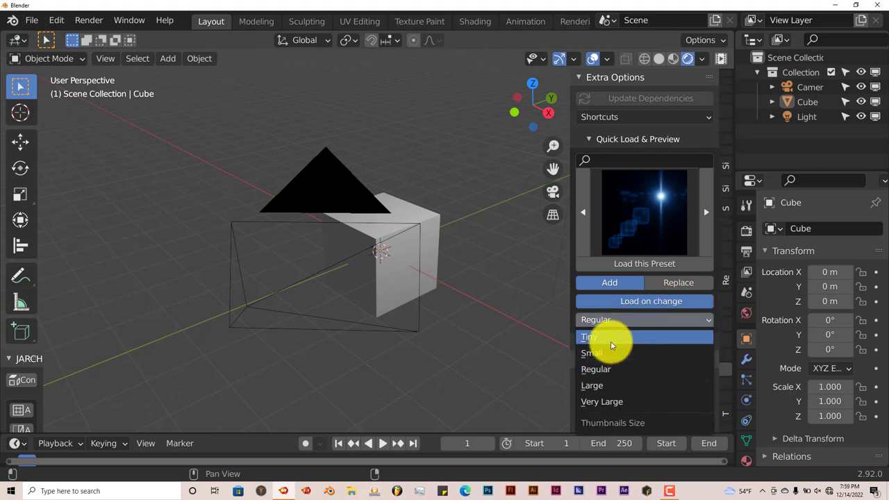
click(611, 340)
click(665, 222)
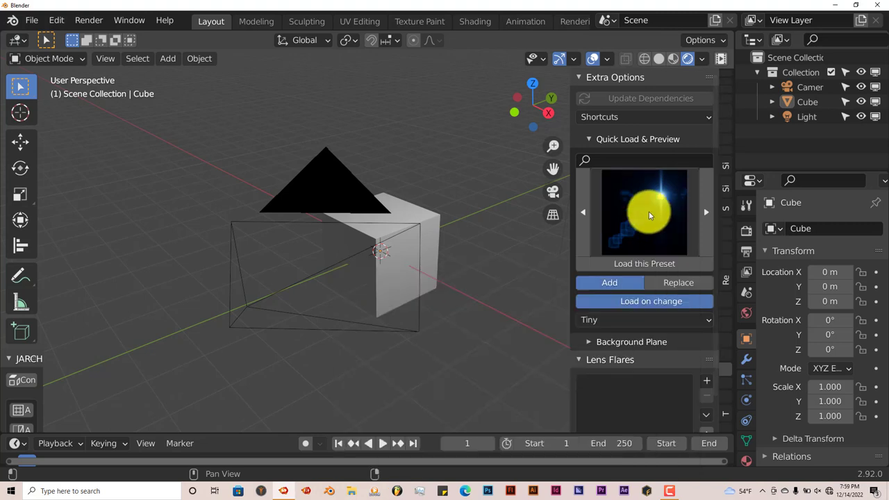
Switch preset thumbnails to Large and browse the flare preset grid
click(616, 320)
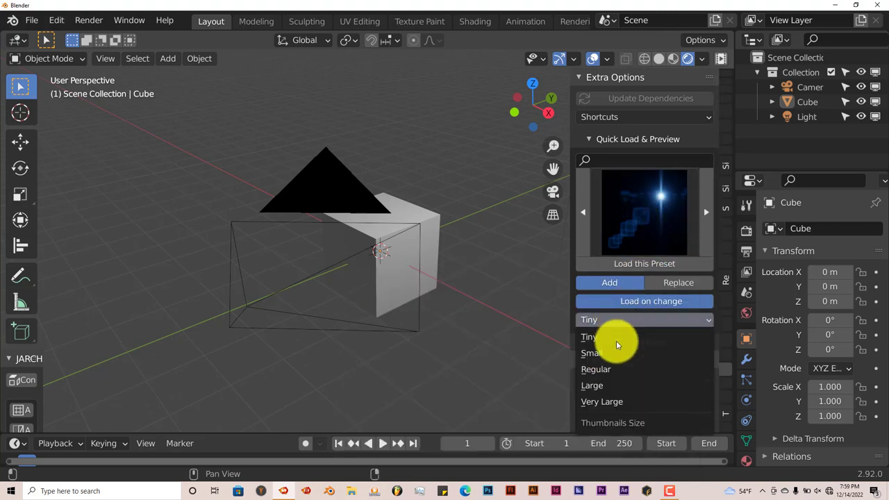
click(615, 386)
click(647, 211)
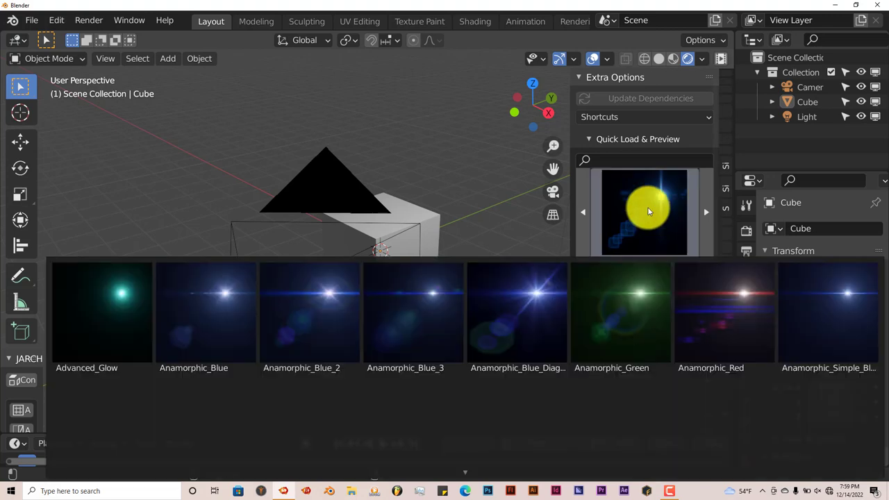
click(332, 371)
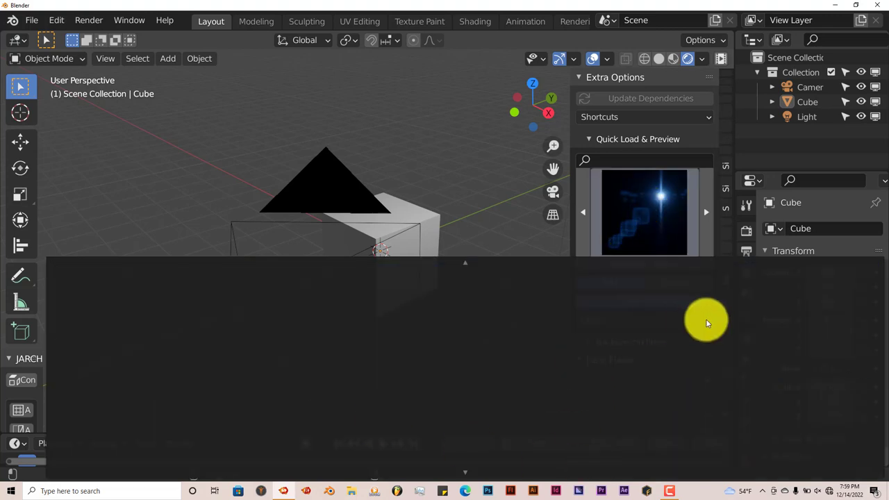
click(669, 226)
scroll(812, 318, down, 2)
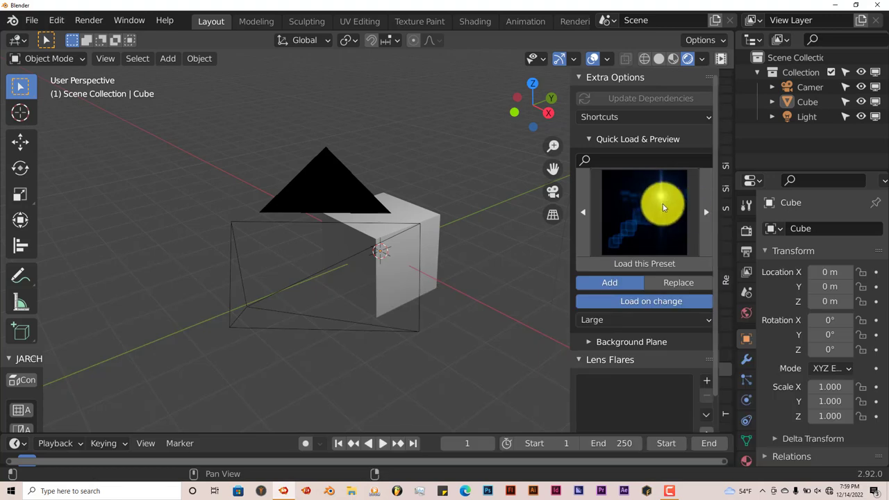
click(660, 201)
click(661, 201)
Set preset thumbnails back to Regular and browse the preset grid again
click(605, 321)
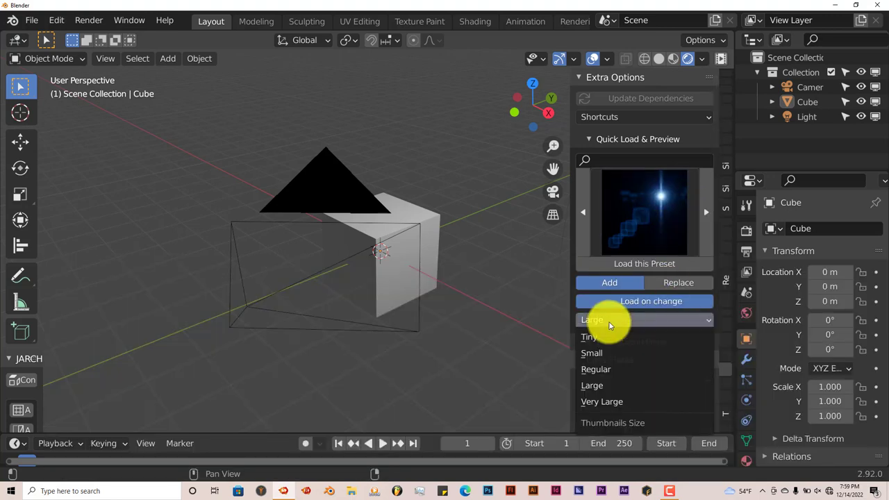
click(604, 370)
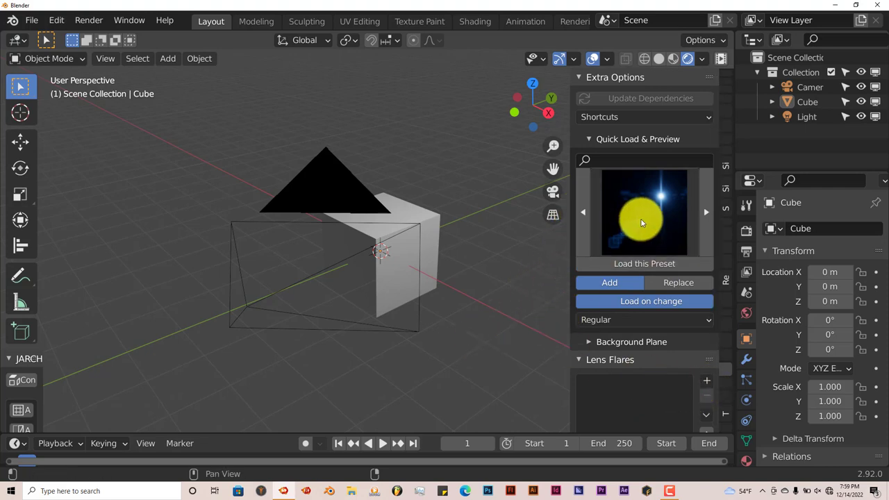
click(650, 240)
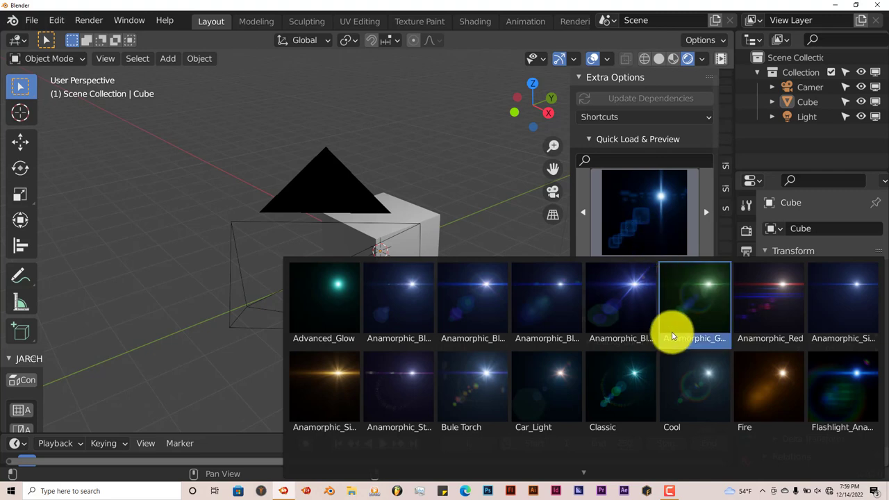
scroll(448, 132, down, 6)
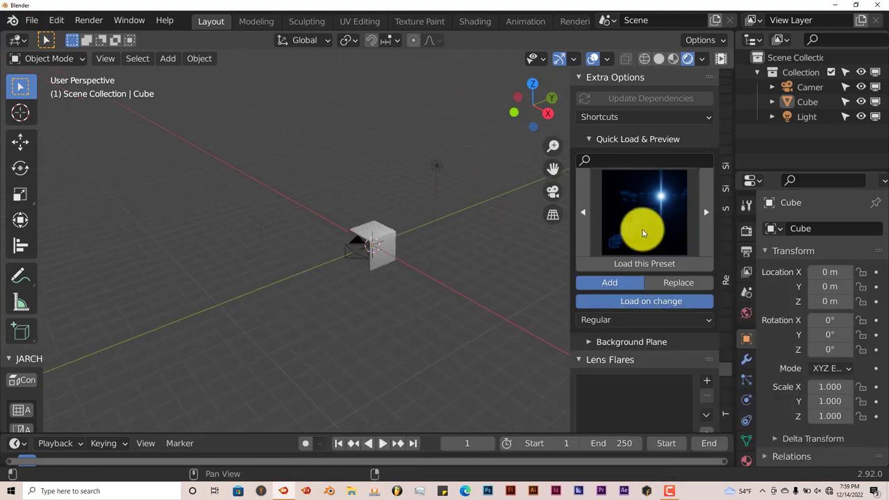
Select the light, move it down toward the cube, and switch to camera view
click(438, 173)
click(20, 142)
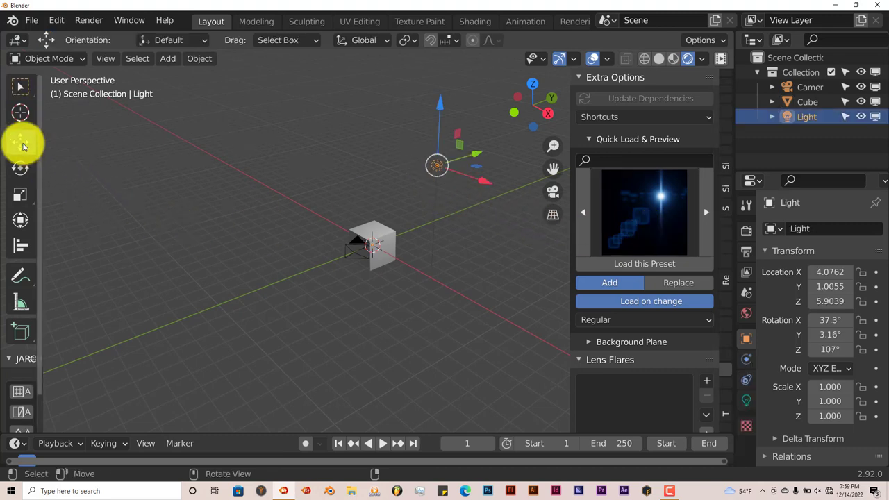
drag(440, 134, 282, 178)
key(KP_0)
Load the Cool flare preset onto the light and move it to the frame's upper left
click(628, 209)
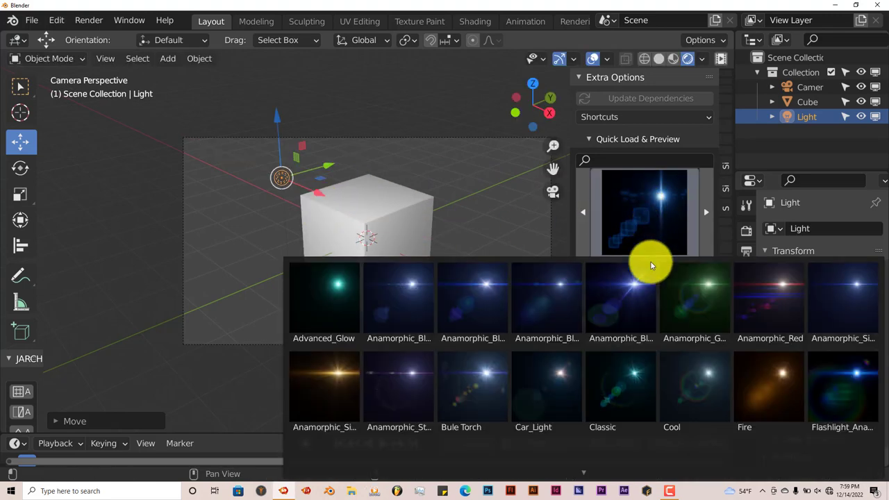
click(709, 380)
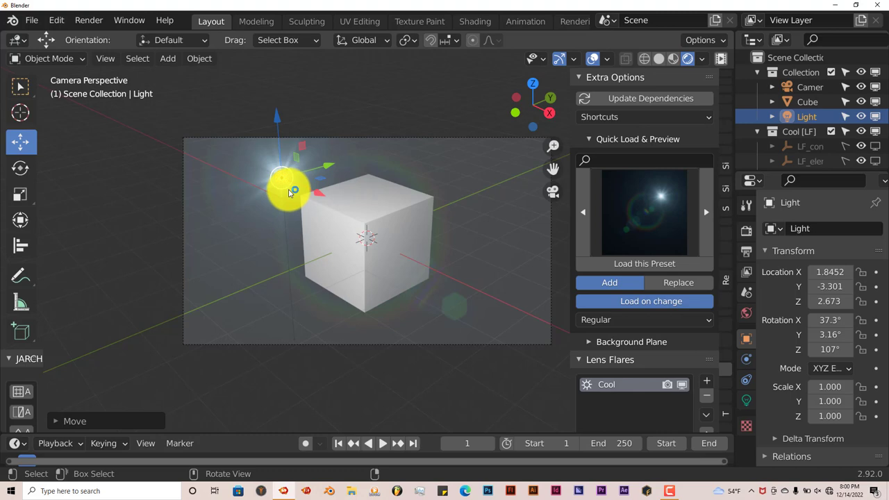
drag(289, 193, 257, 165)
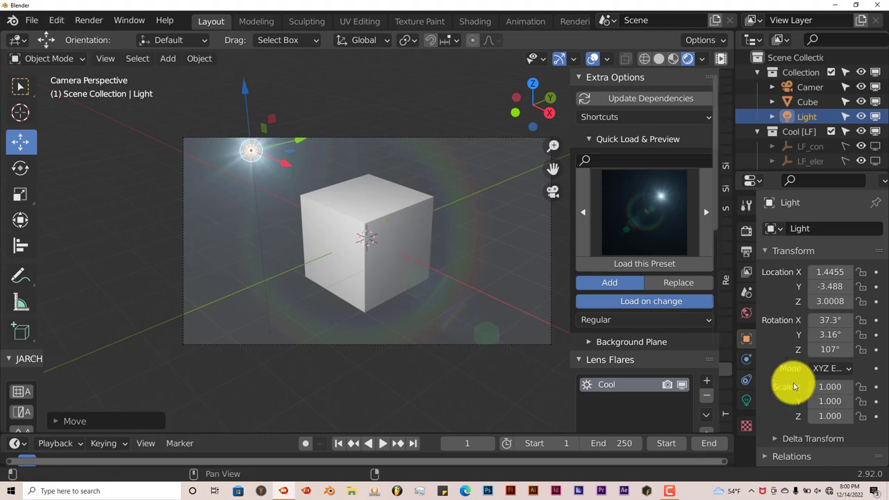
scroll(675, 275, down, 2)
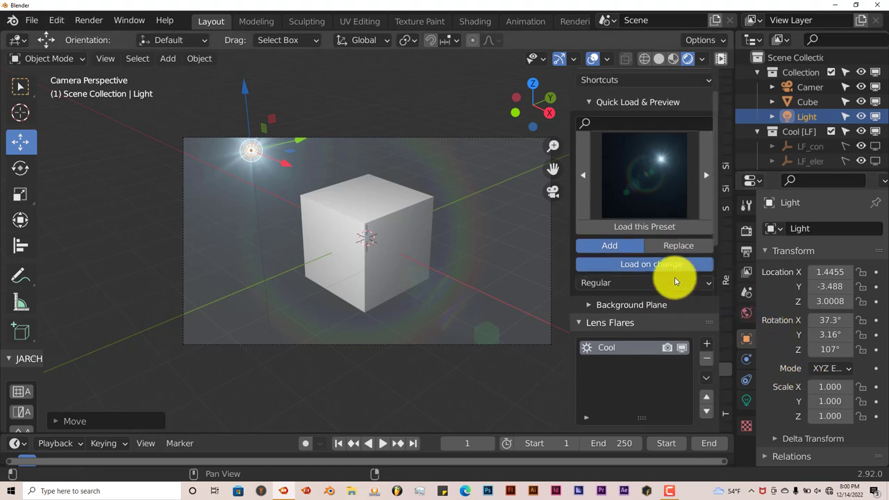
Add a Black_BG.png background plane behind the cube and check it through the camera
scroll(675, 281, up, 2)
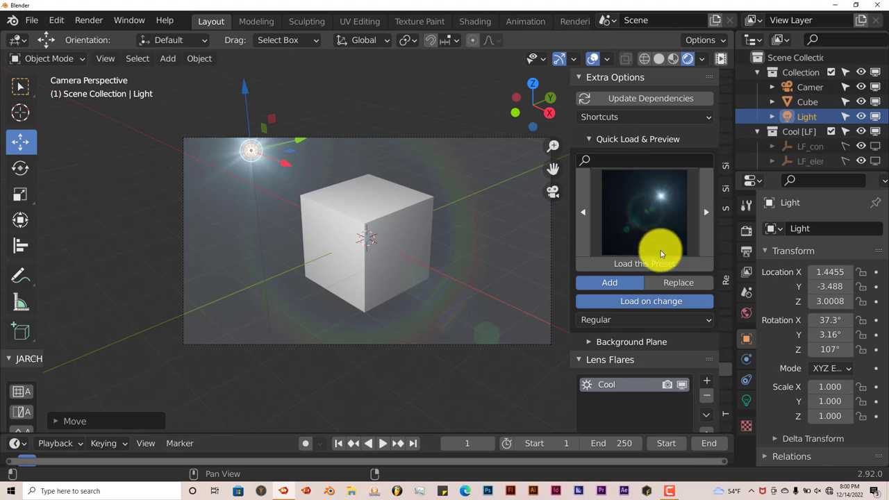
scroll(661, 258, down, 7)
scroll(662, 257, down, 3)
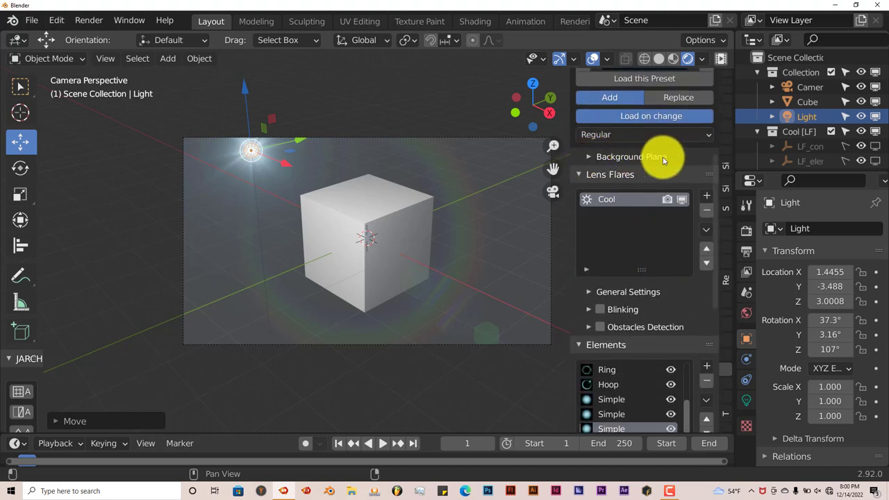
click(592, 159)
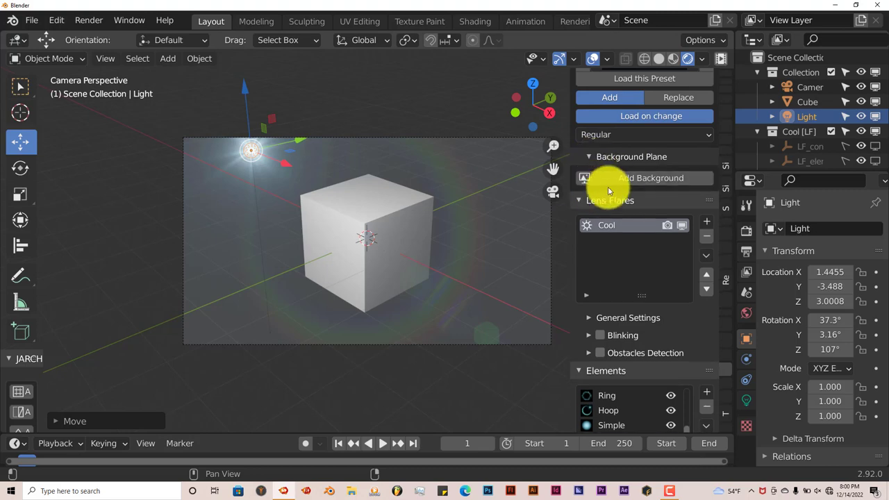
click(617, 181)
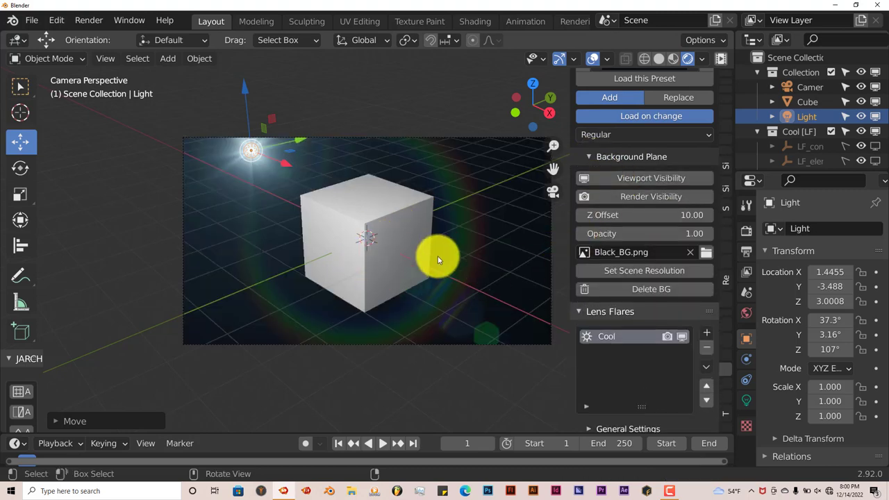
middle_drag(439, 265, 384, 236)
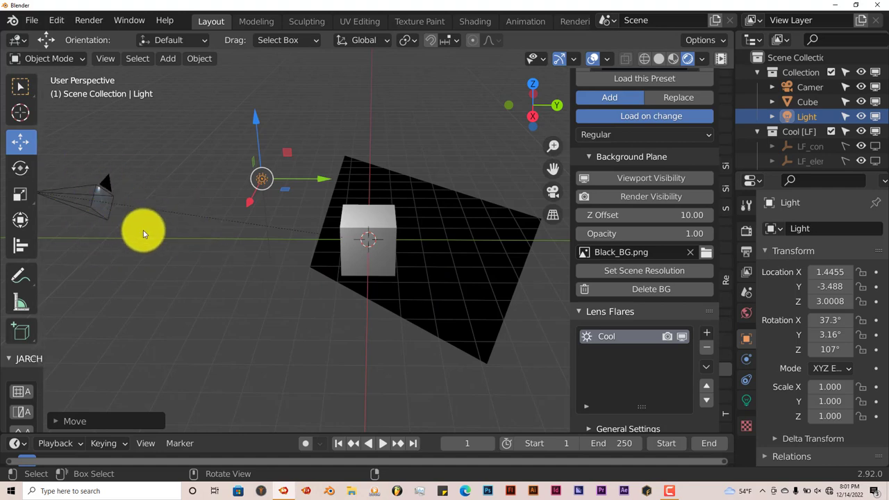
key(KP_0)
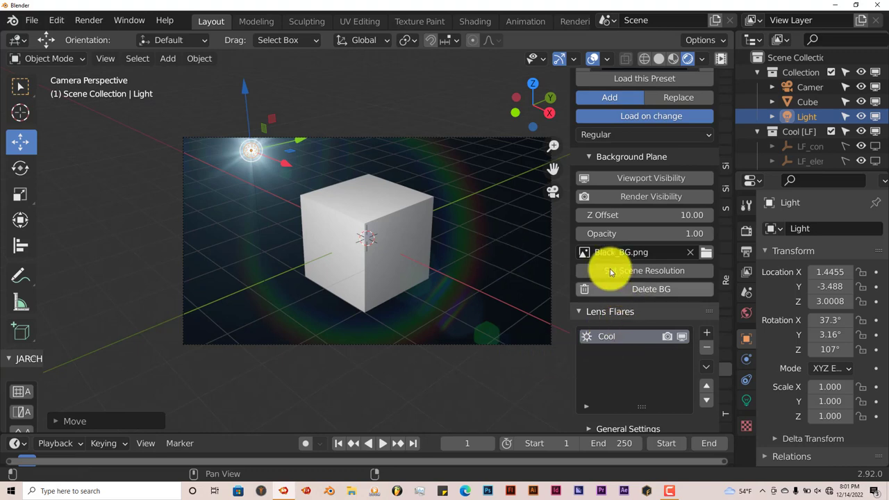
Load Element_23.png as the background plane's image
click(706, 254)
scroll(526, 278, down, 3)
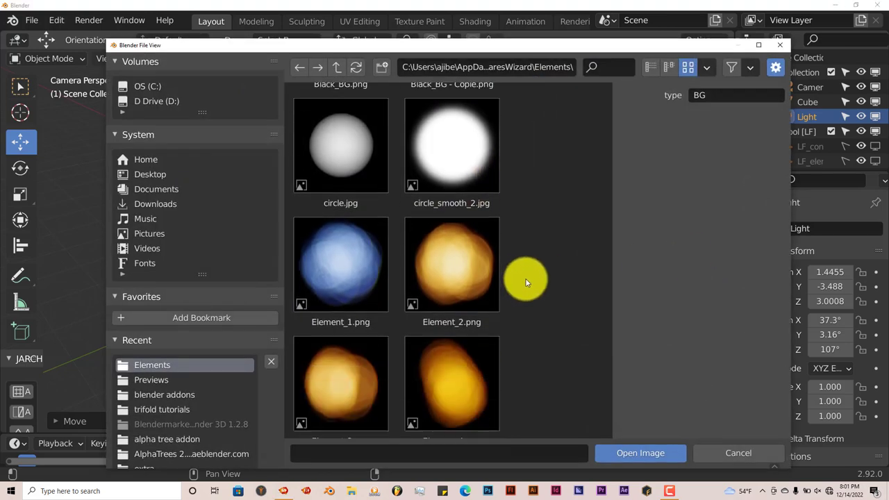
scroll(526, 282, down, 10)
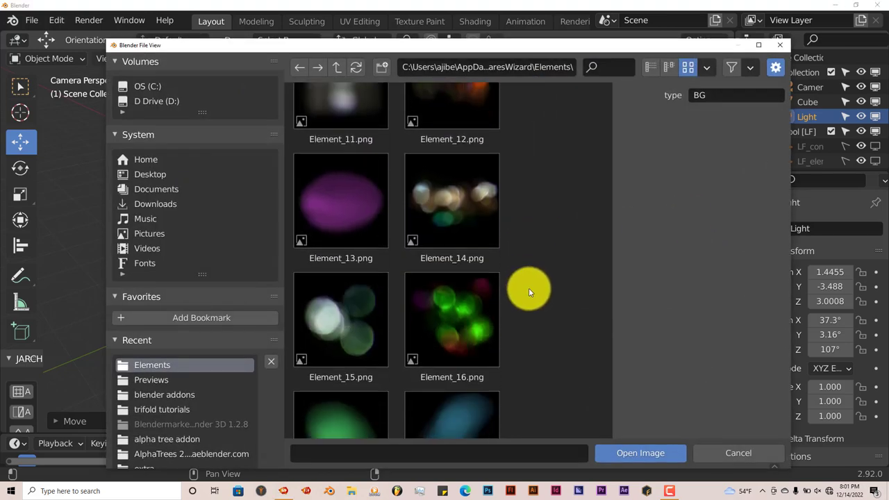
scroll(529, 291, down, 2)
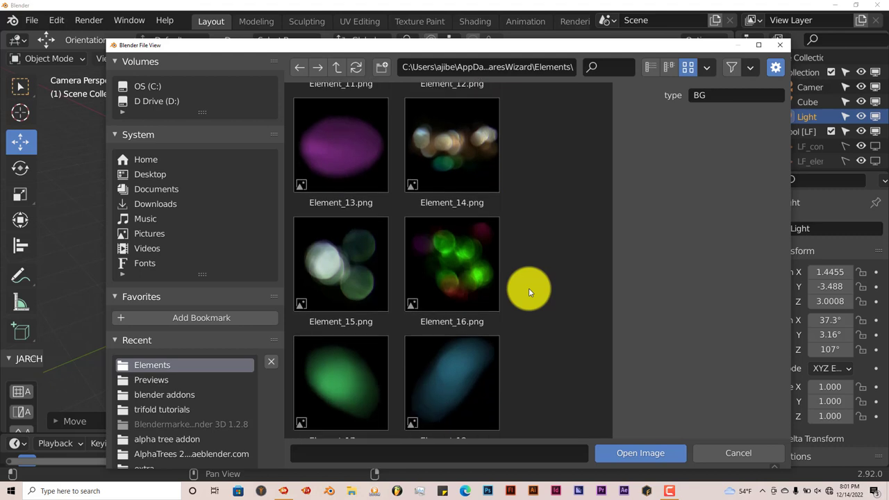
scroll(529, 291, down, 4)
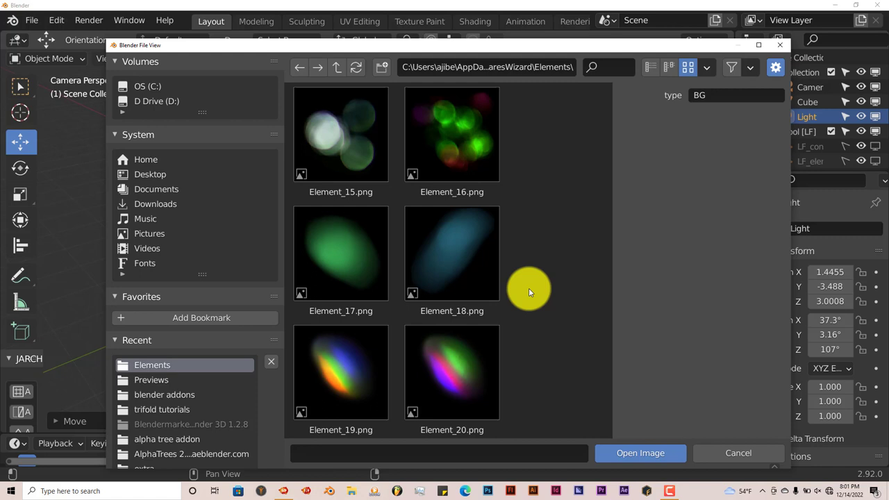
scroll(529, 292, down, 8)
scroll(529, 292, down, 1)
scroll(529, 292, down, 4)
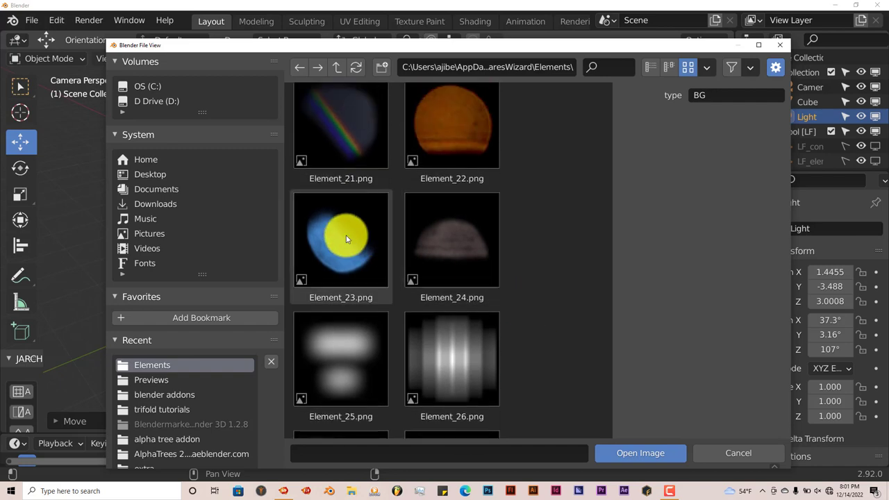
click(345, 236)
click(654, 452)
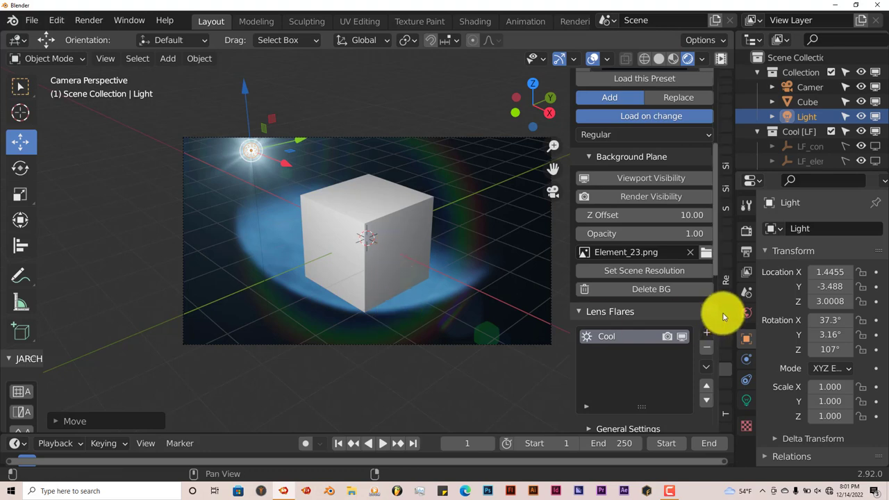
Clear the flare's background plane image and delete the background plane
click(692, 253)
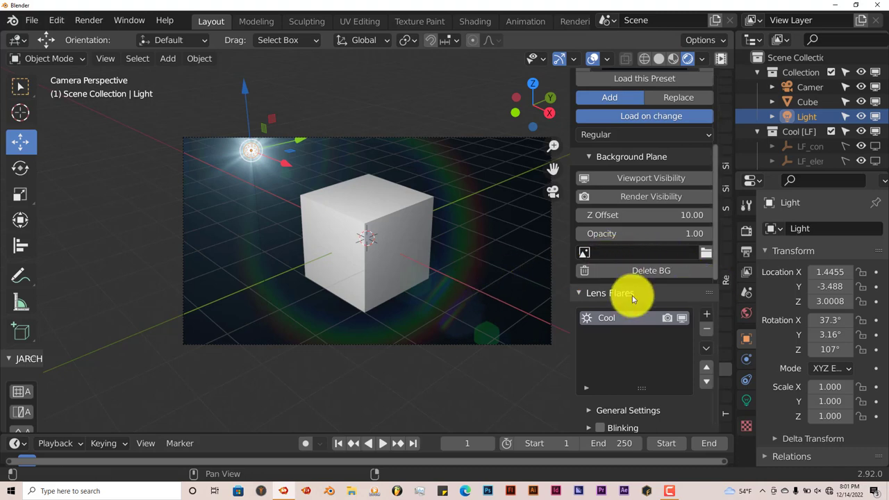
click(646, 274)
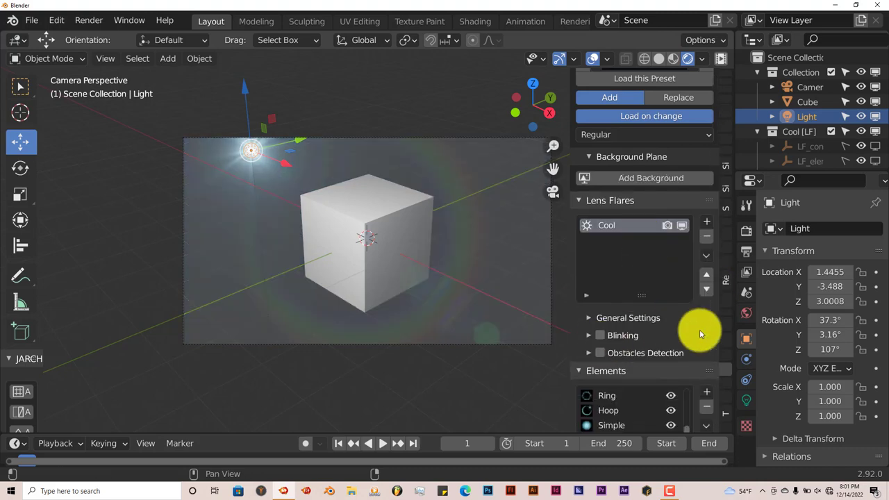
scroll(702, 331, down, 5)
scroll(703, 333, down, 6)
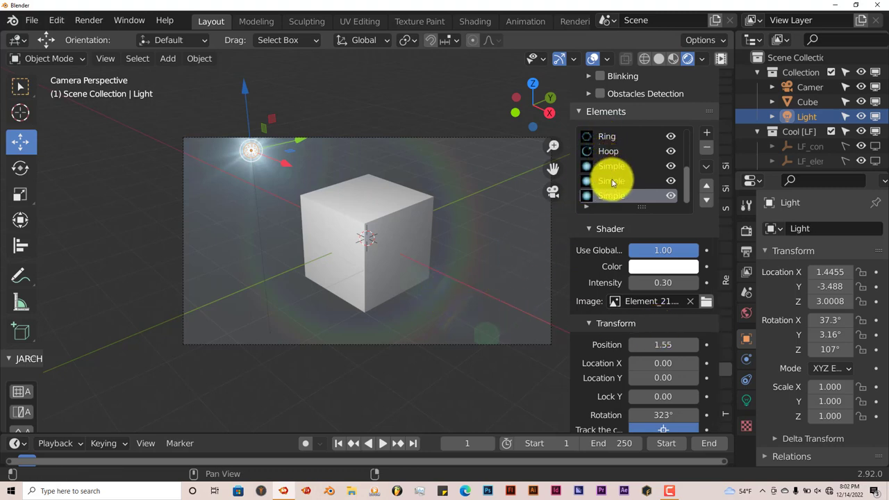
scroll(656, 168, up, 2)
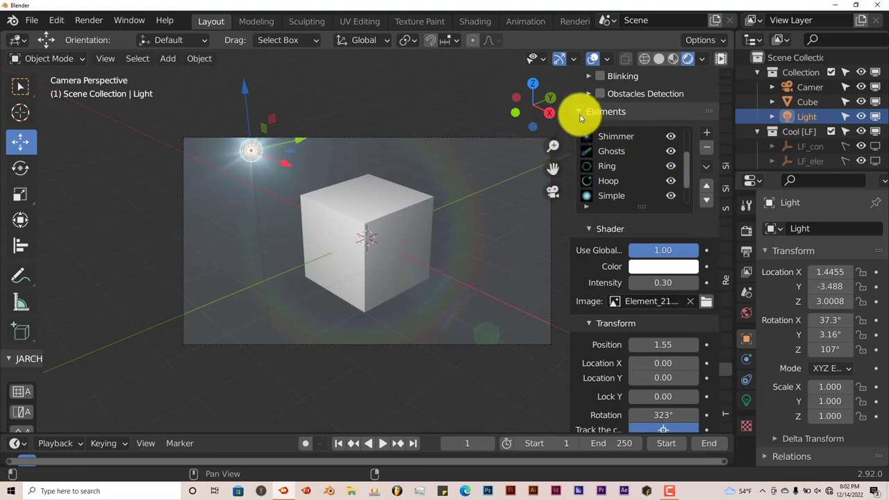
scroll(580, 115, up, 10)
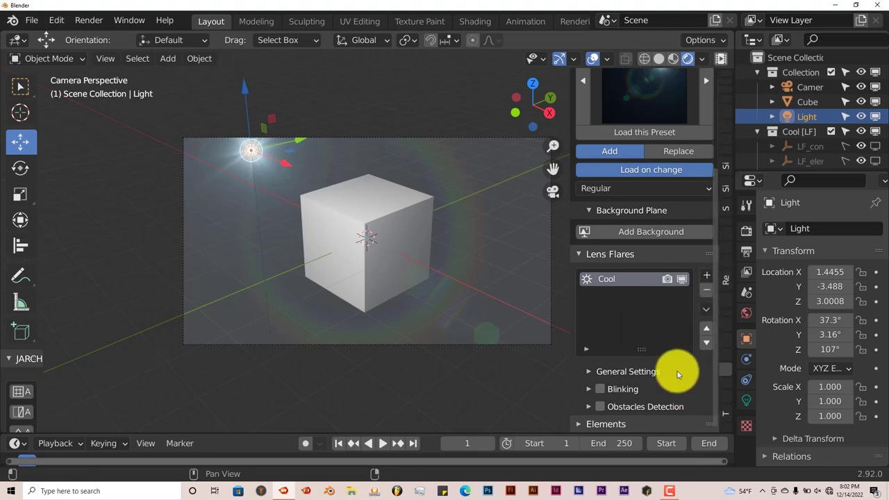
Expand the Elements section, collapse the element's Shader settings, and open the Add element gallery
click(577, 424)
scroll(655, 371, down, 3)
click(722, 347)
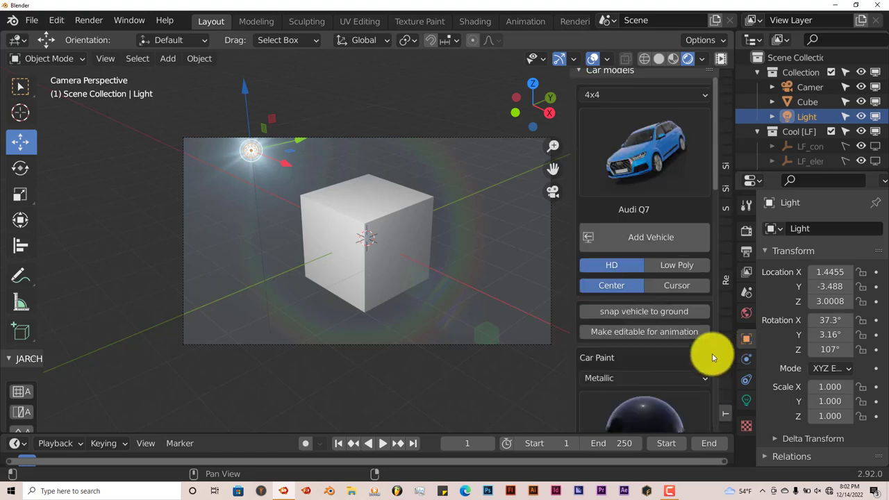
ctrl+scroll(732, 379, down, 2)
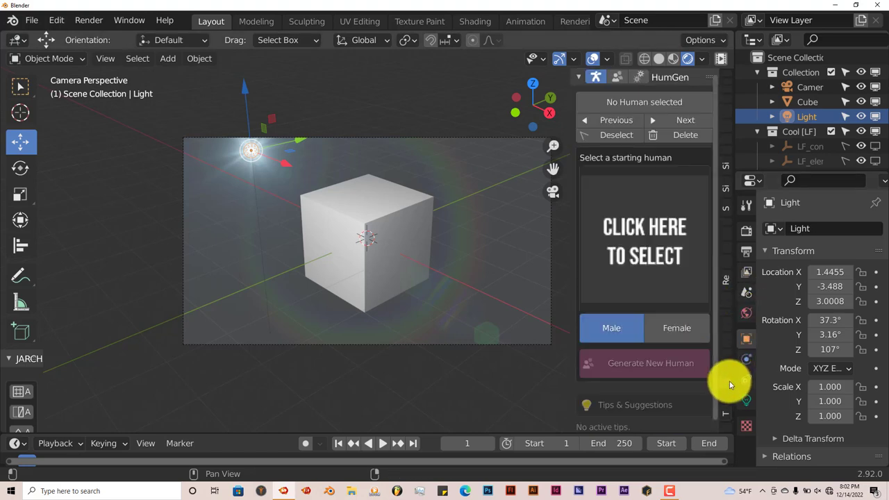
scroll(635, 320, down, 7)
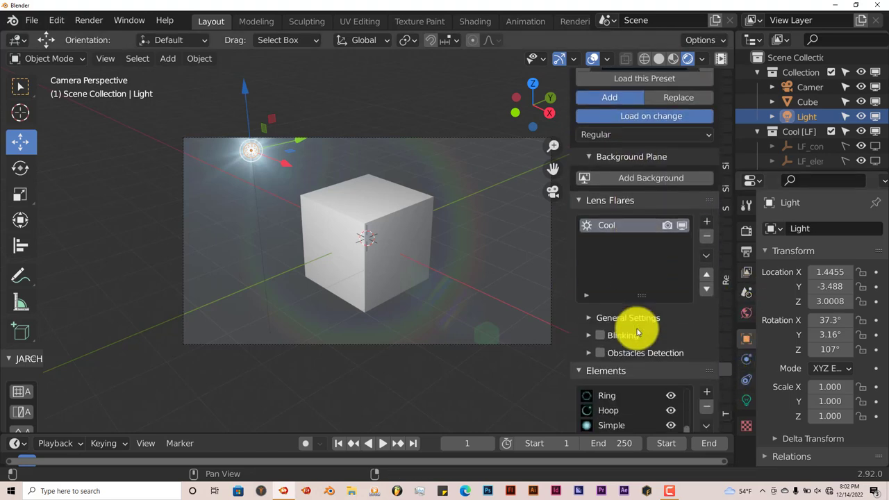
scroll(669, 399, down, 6)
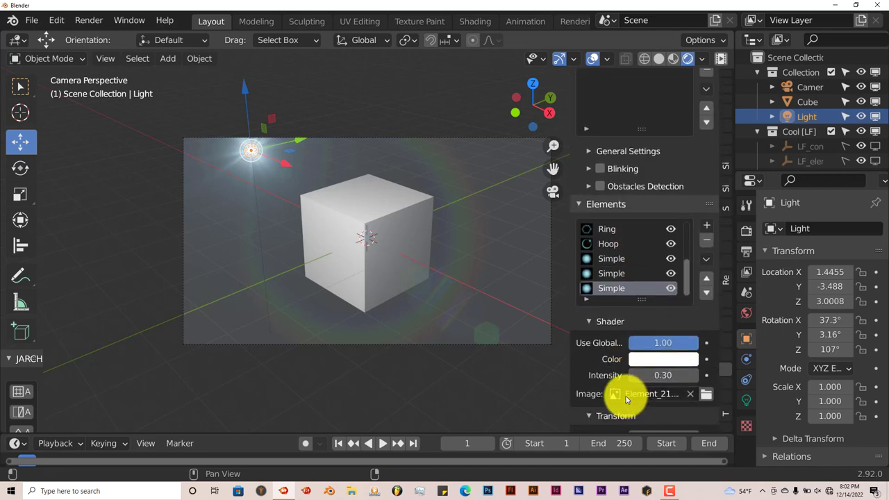
click(587, 229)
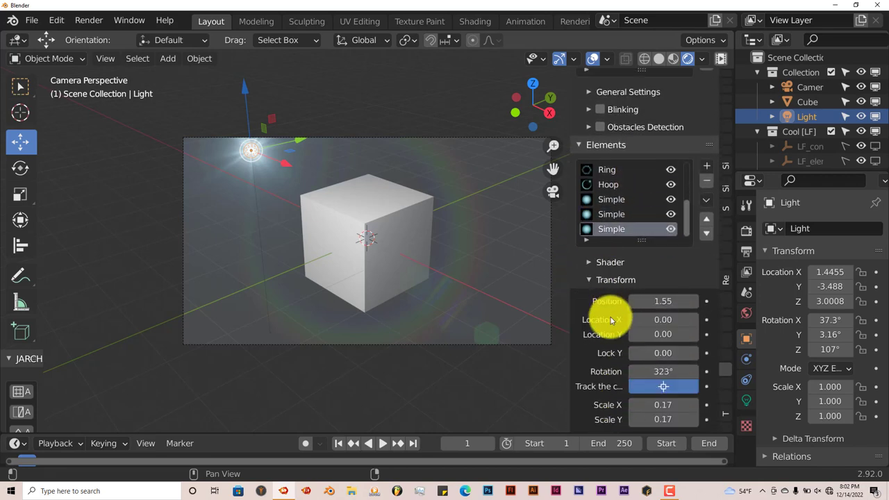
scroll(604, 205, up, 2)
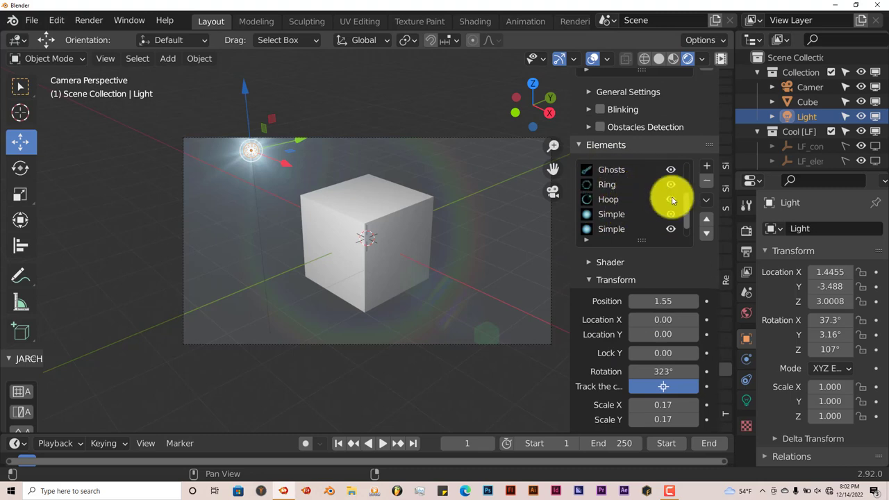
scroll(646, 211, up, 1)
scroll(639, 221, down, 3)
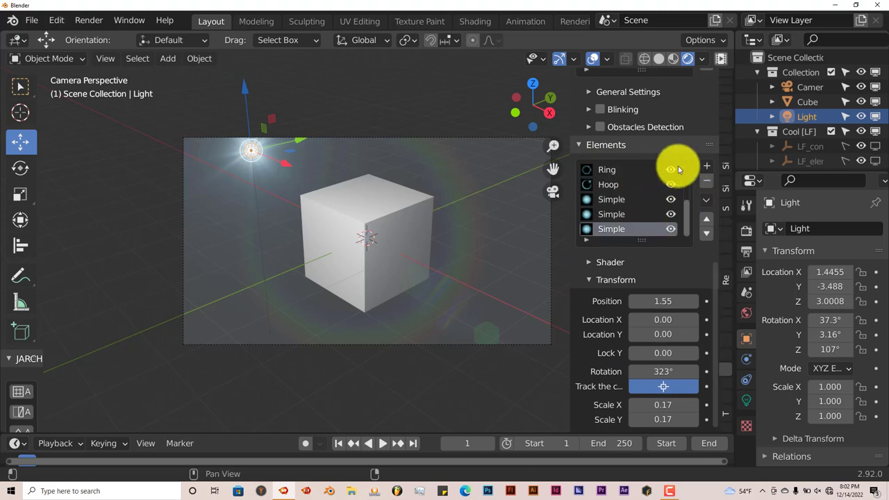
click(705, 166)
Add a Lens Dirt element using Lens_Dirt_6 to the Cool flare and expand its Shader panel
click(776, 246)
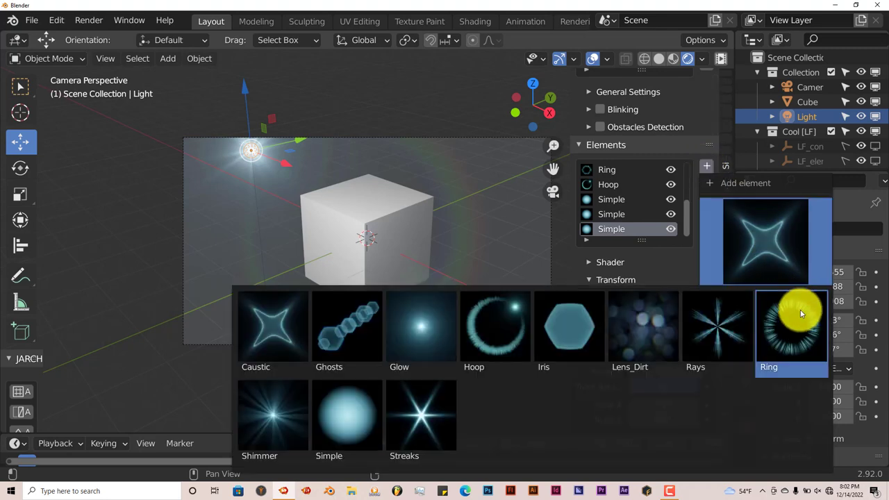
click(655, 347)
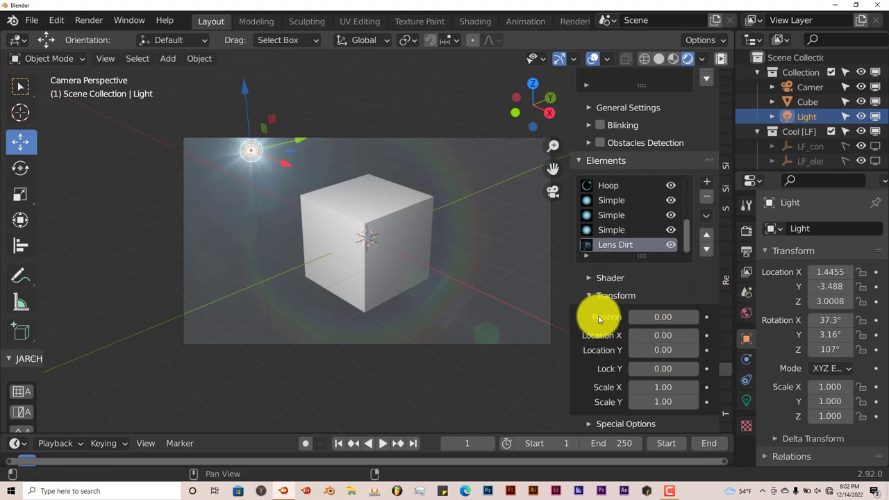
click(598, 278)
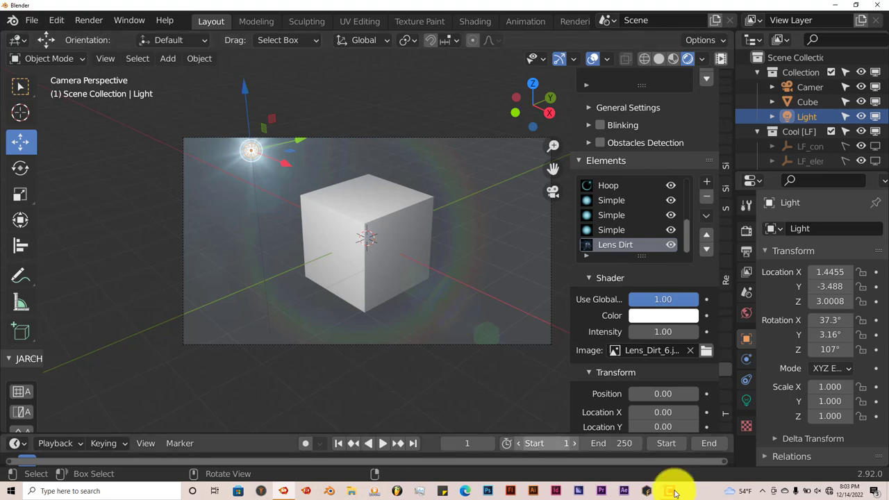
Load Element_6.png as the Lens Dirt element's image
click(707, 350)
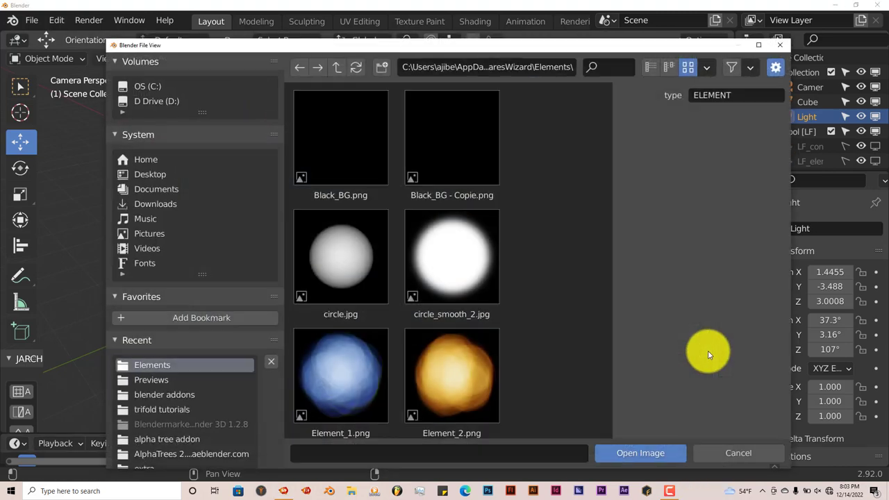
scroll(530, 357, down, 3)
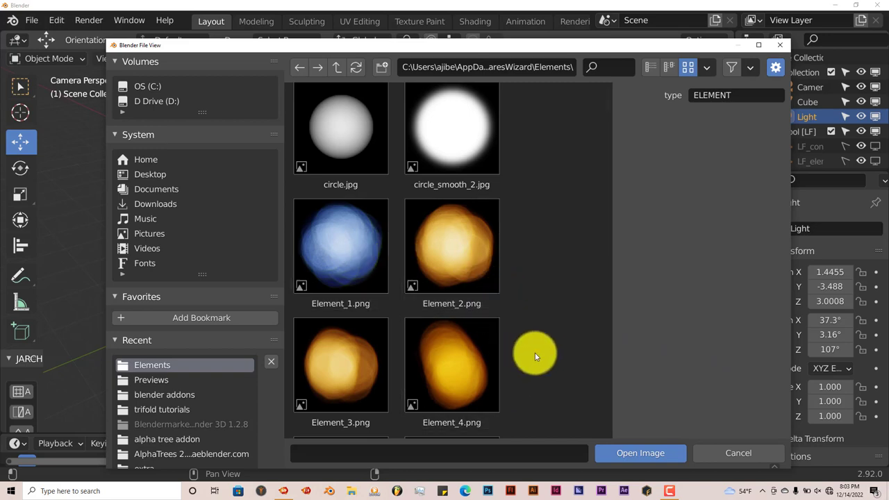
scroll(534, 356, down, 5)
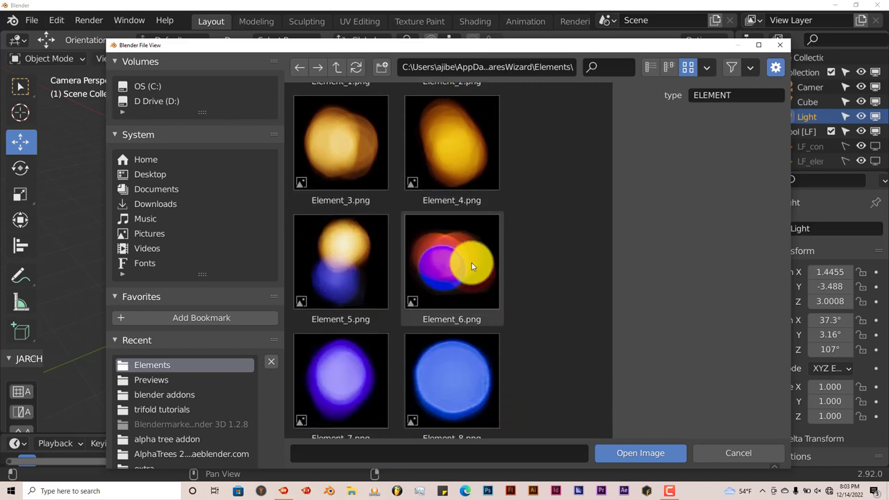
click(470, 263)
click(627, 452)
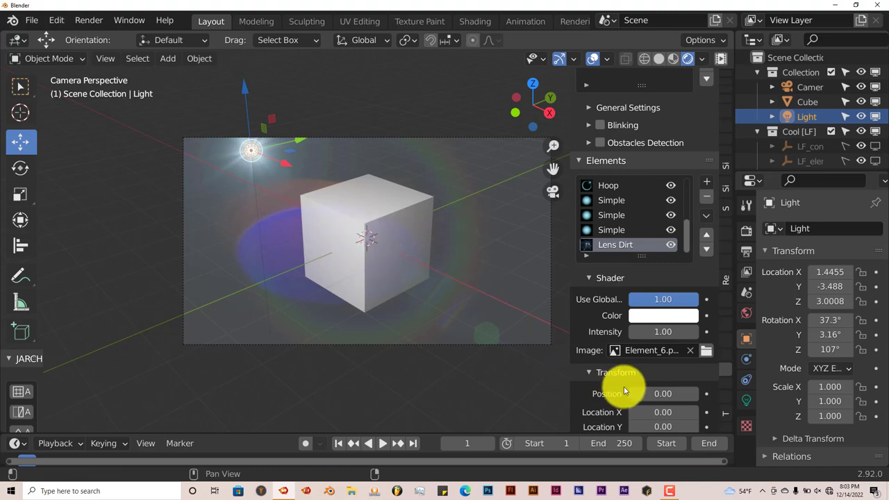
Swap the Lens Dirt image for Element_16.png instead
scroll(649, 399, down, 2)
scroll(629, 403, down, 1)
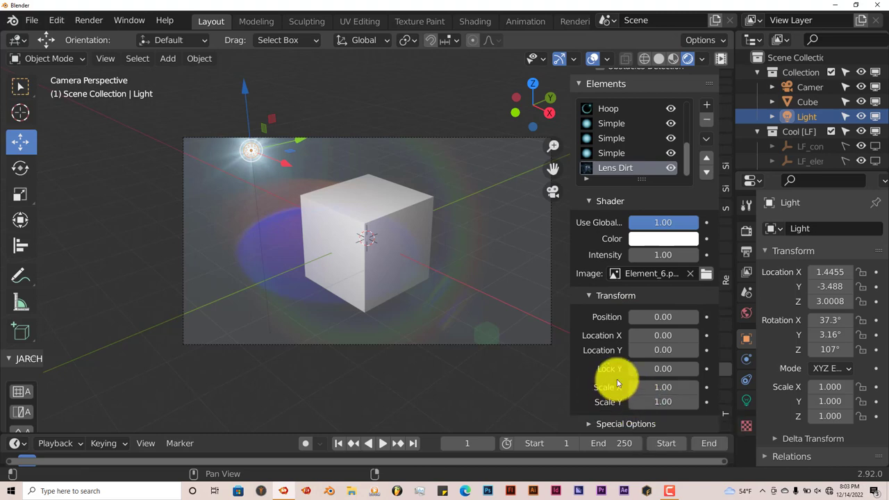
click(708, 276)
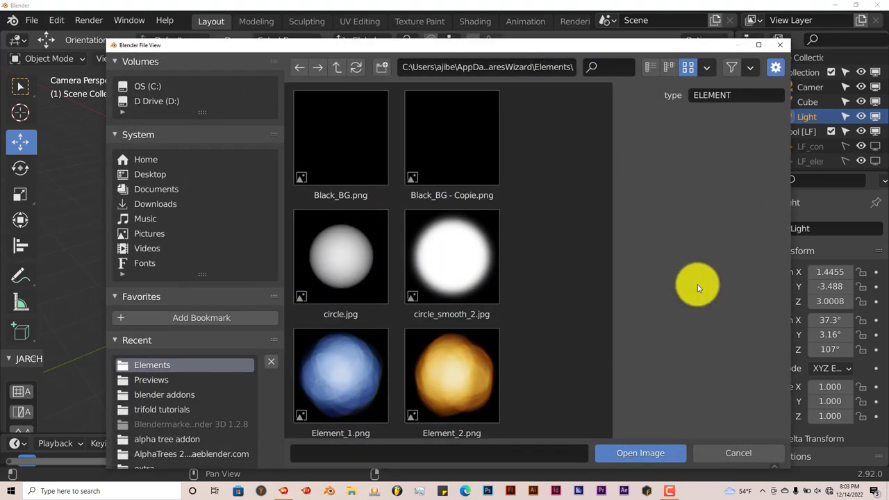
scroll(526, 349, down, 15)
scroll(526, 348, up, 10)
scroll(500, 285, up, 1)
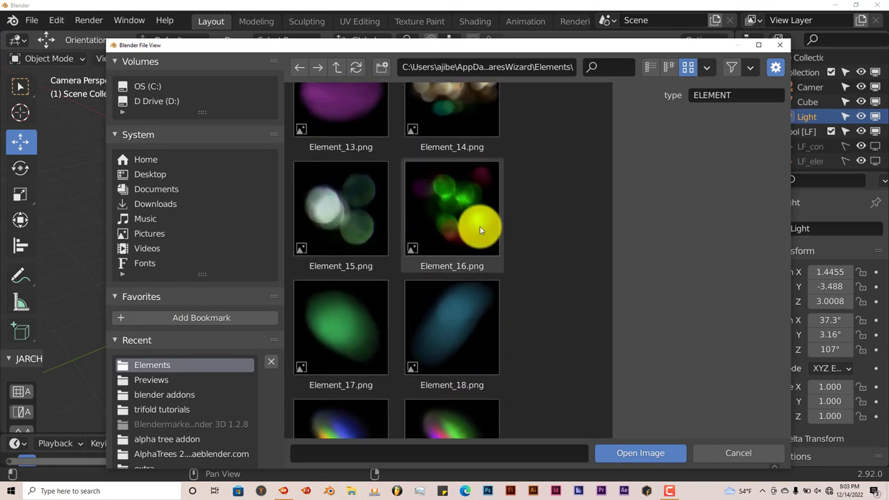
click(475, 223)
click(632, 454)
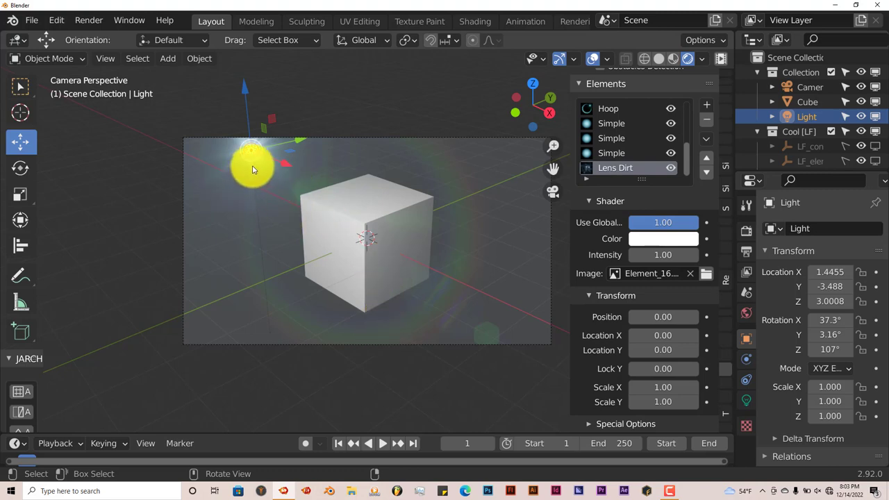
Move the light to about X 1.5098, Y -3.625, Z 2.7174 in the viewport
key(g)
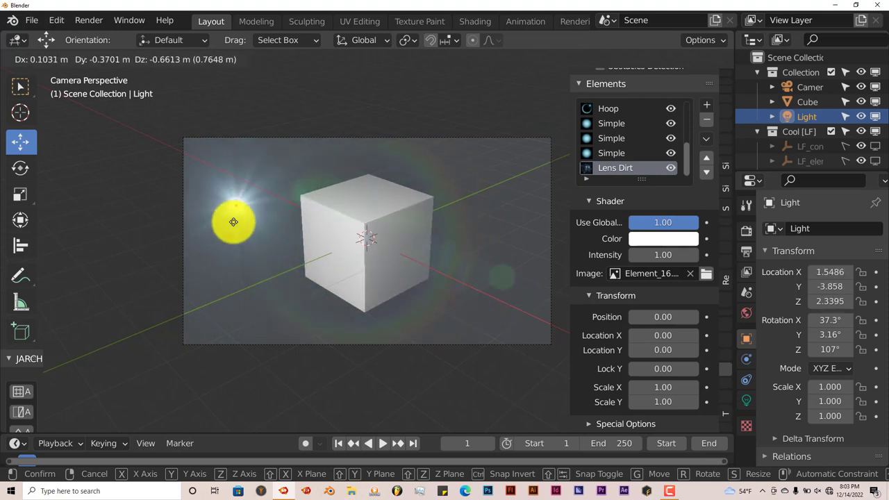
click(249, 193)
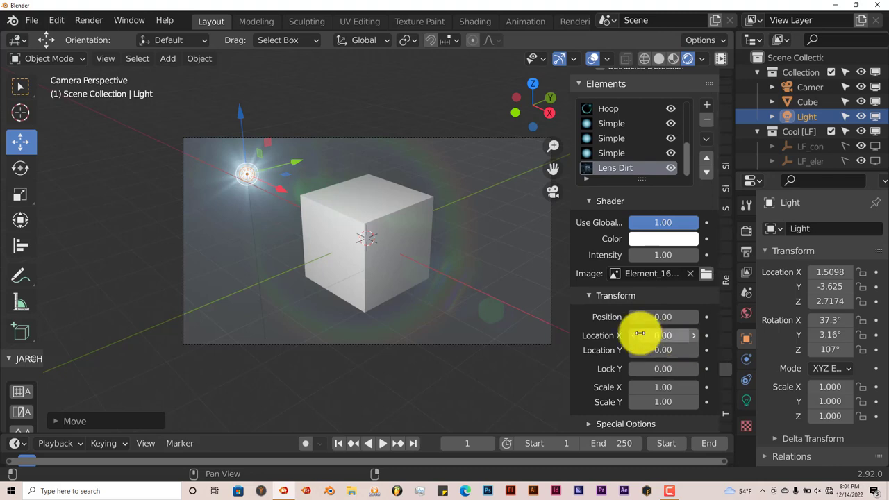
scroll(643, 335, up, 3)
scroll(640, 336, up, 3)
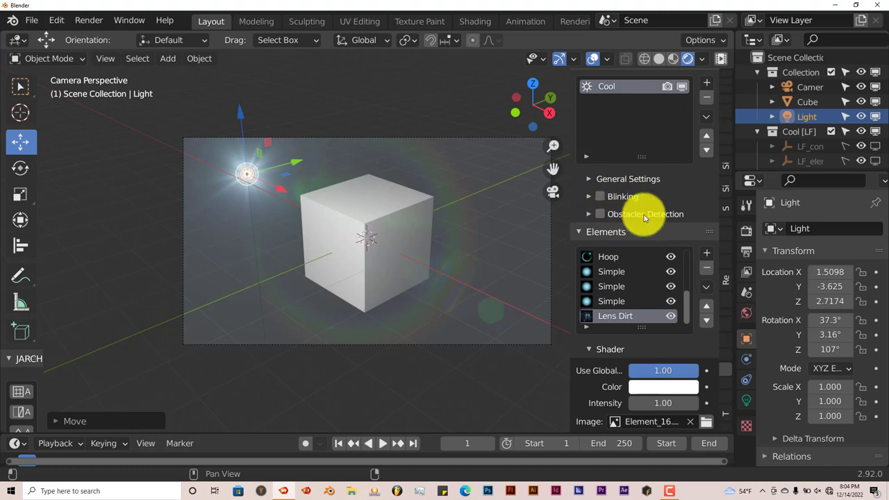
Enable Blinking on the Cool flare and preview the animation, pausing at frame 168
click(601, 197)
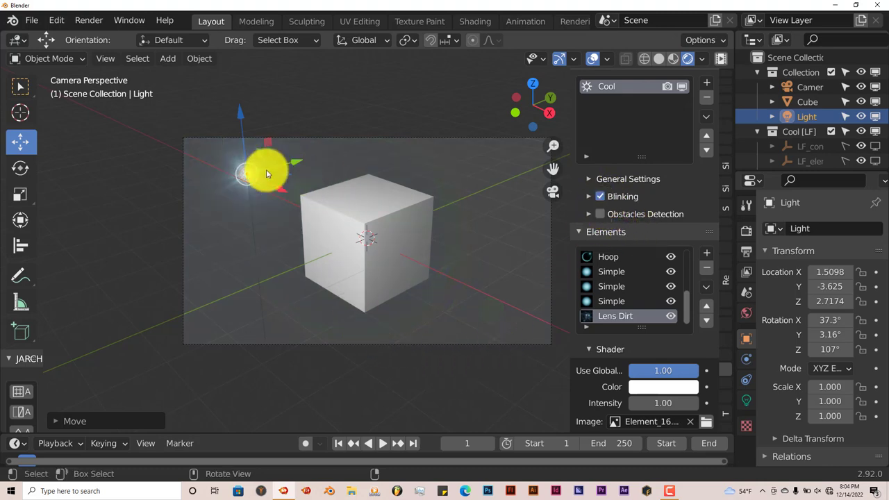
click(384, 444)
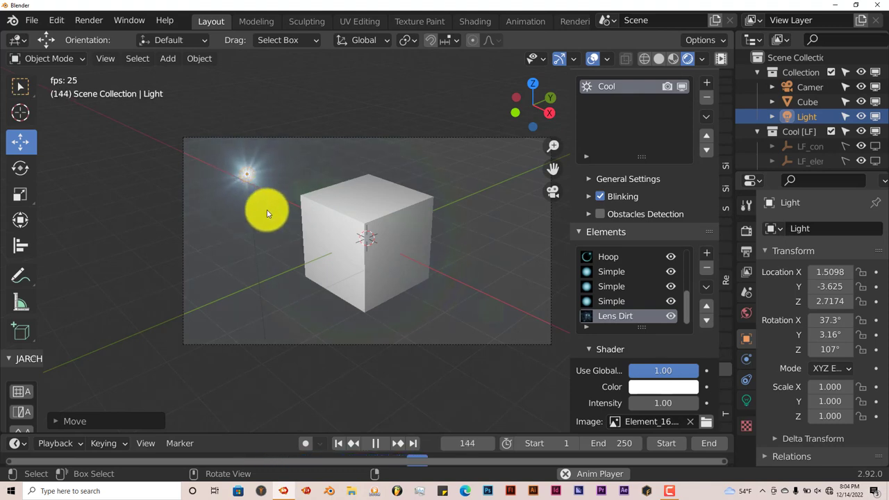
click(374, 443)
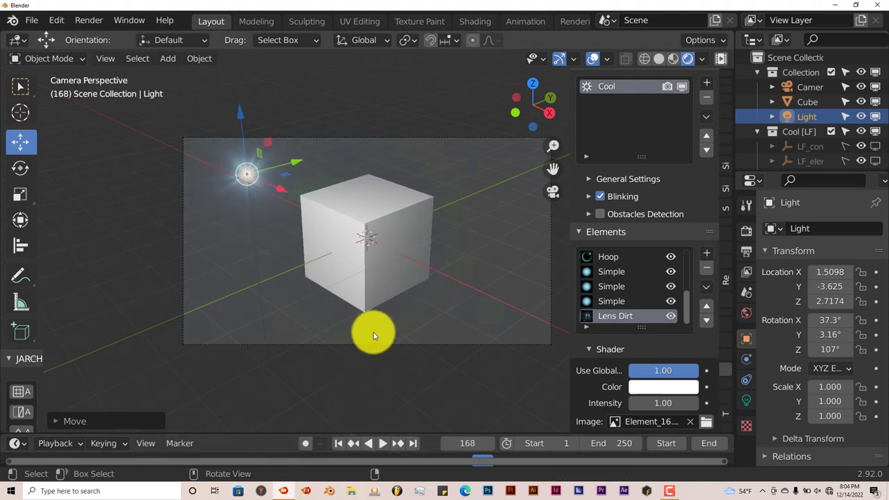